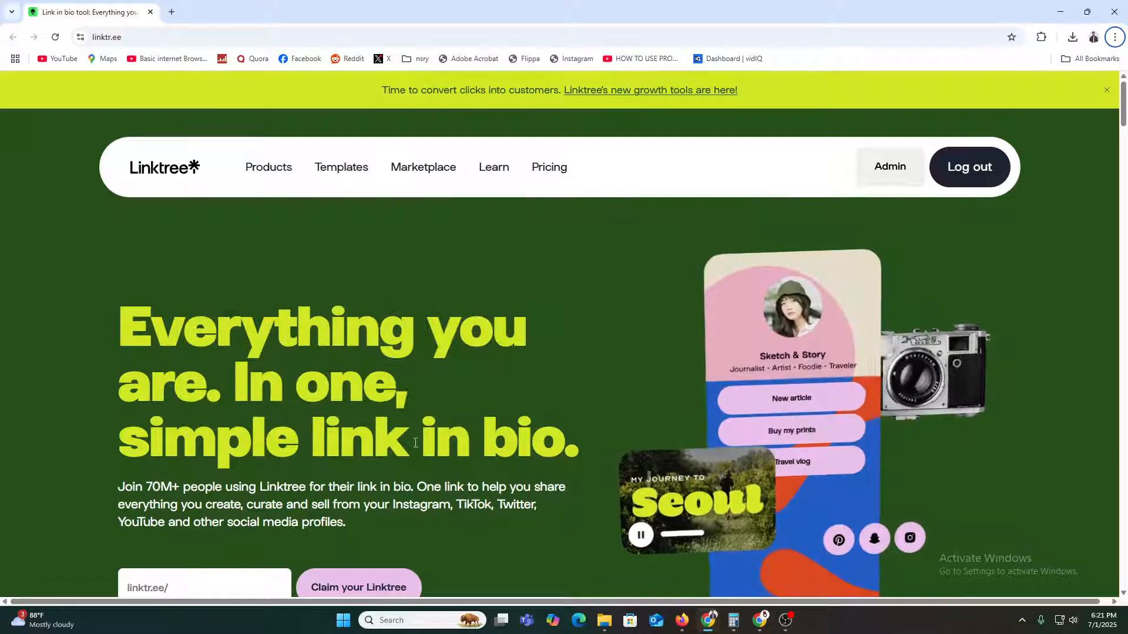
mouse_move(277, 174)
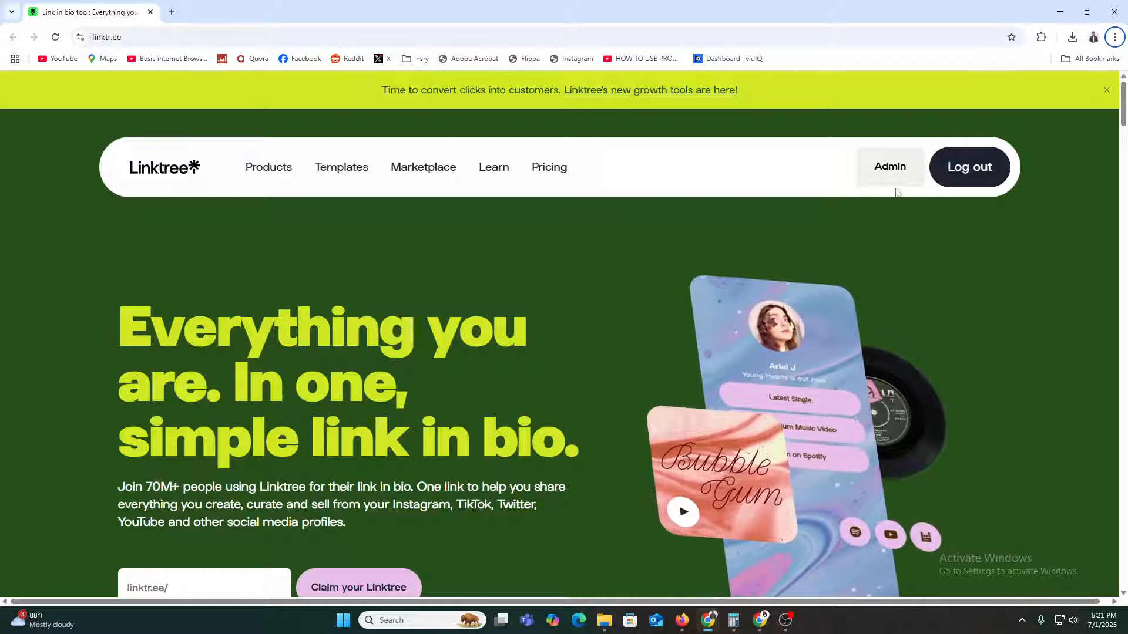
left_click(893, 175)
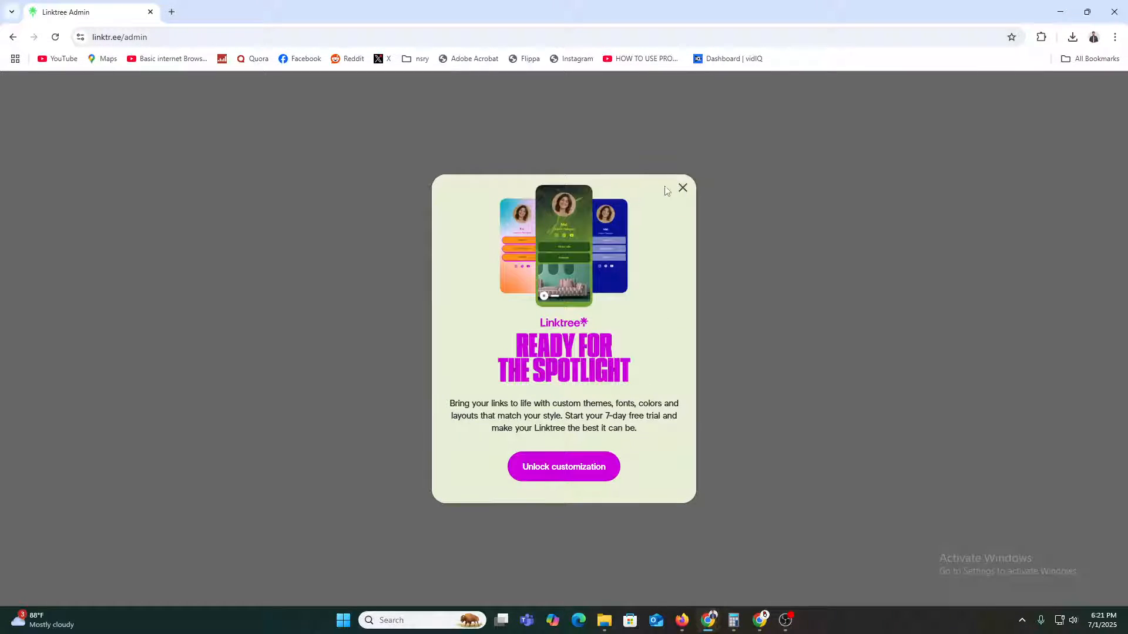
left_click(682, 187)
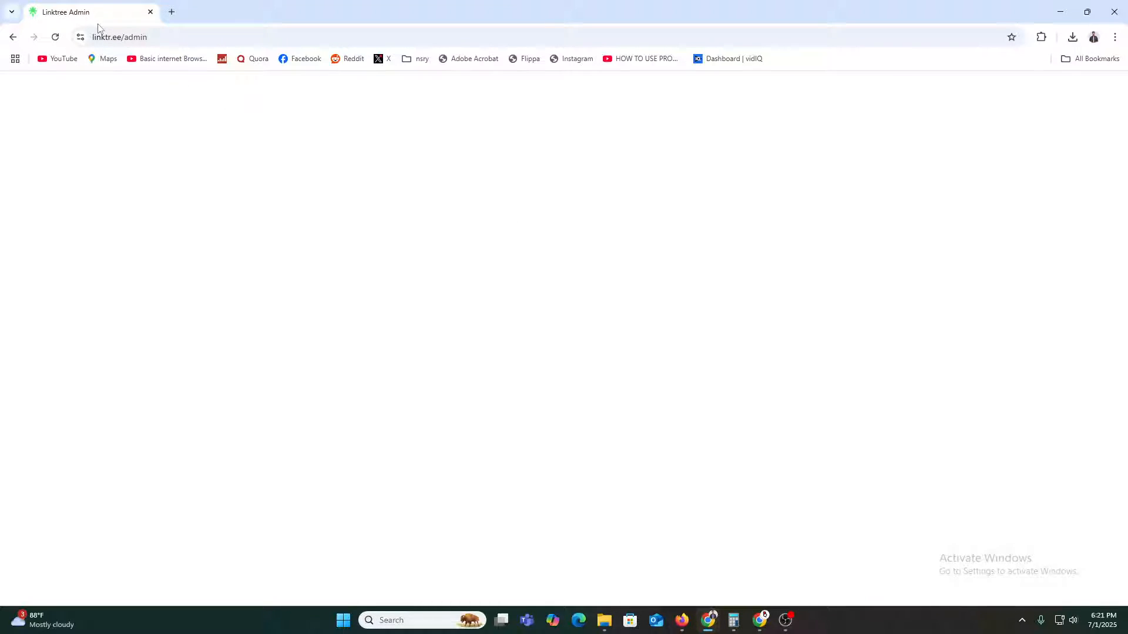
left_click_drag(121, 37, 21, 43)
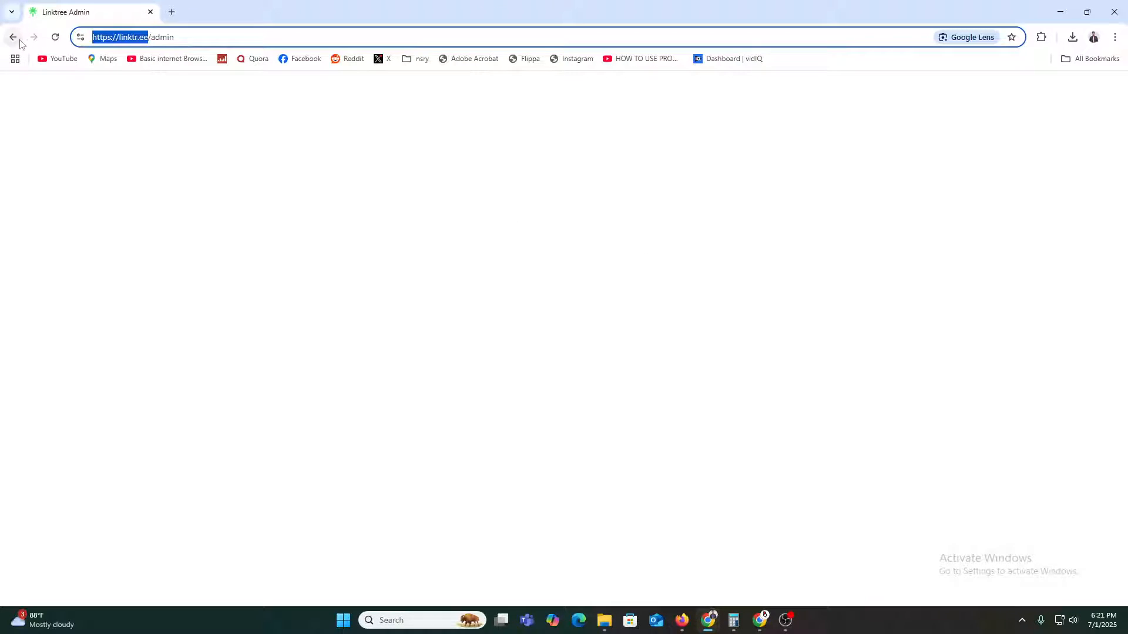
left_click(19, 41)
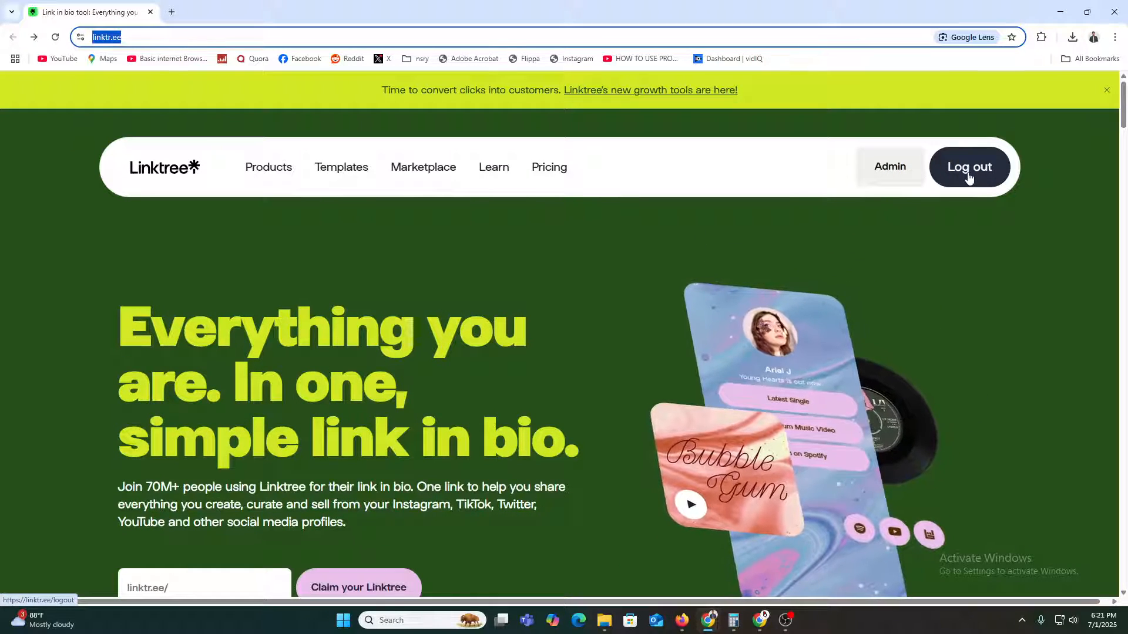
- Log out of the current Linktree account from the homepage
scroll(968, 177, "down", 5)
scroll(923, 170, "up", 5)
left_click(982, 170)
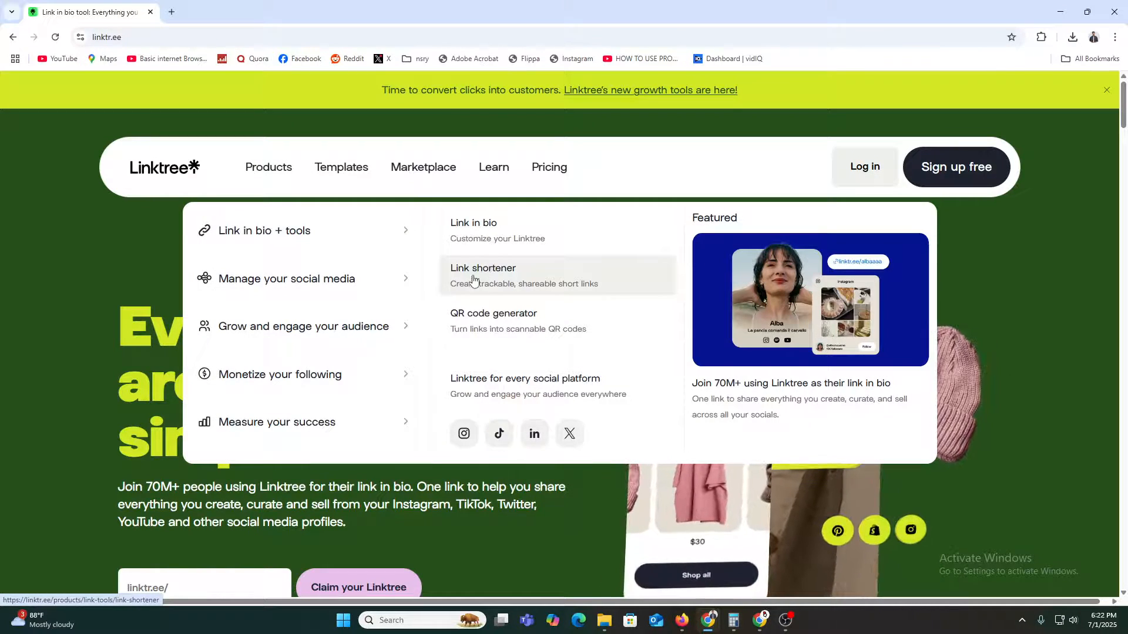
- Open the pricing page and examine the plans, focusing on the Free plan's key features and money-making options
left_click(552, 168)
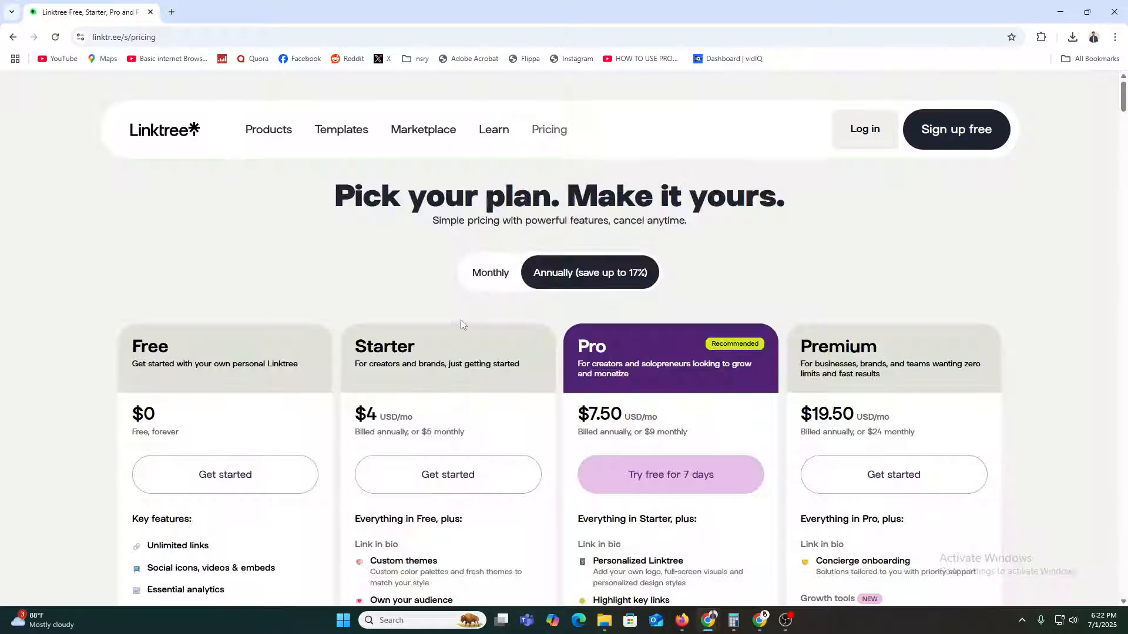
scroll(462, 325, "down", 3)
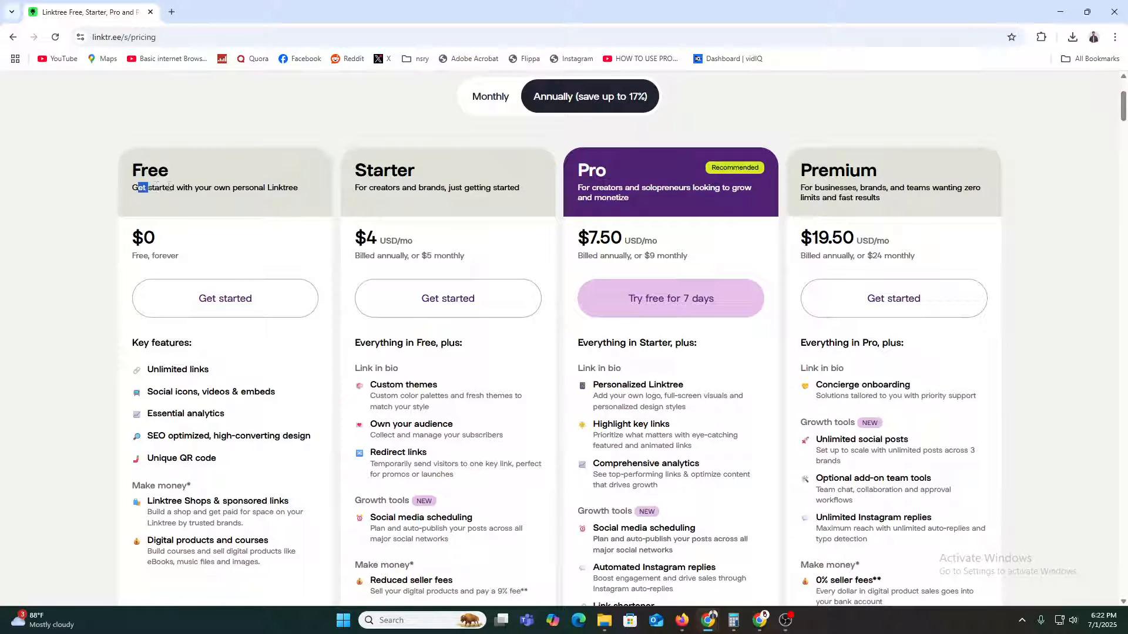
left_click_drag(171, 187, 284, 187)
left_click(276, 187)
left_click_drag(151, 347, 236, 391)
left_click_drag(162, 413, 293, 436)
left_click_drag(173, 459, 217, 459)
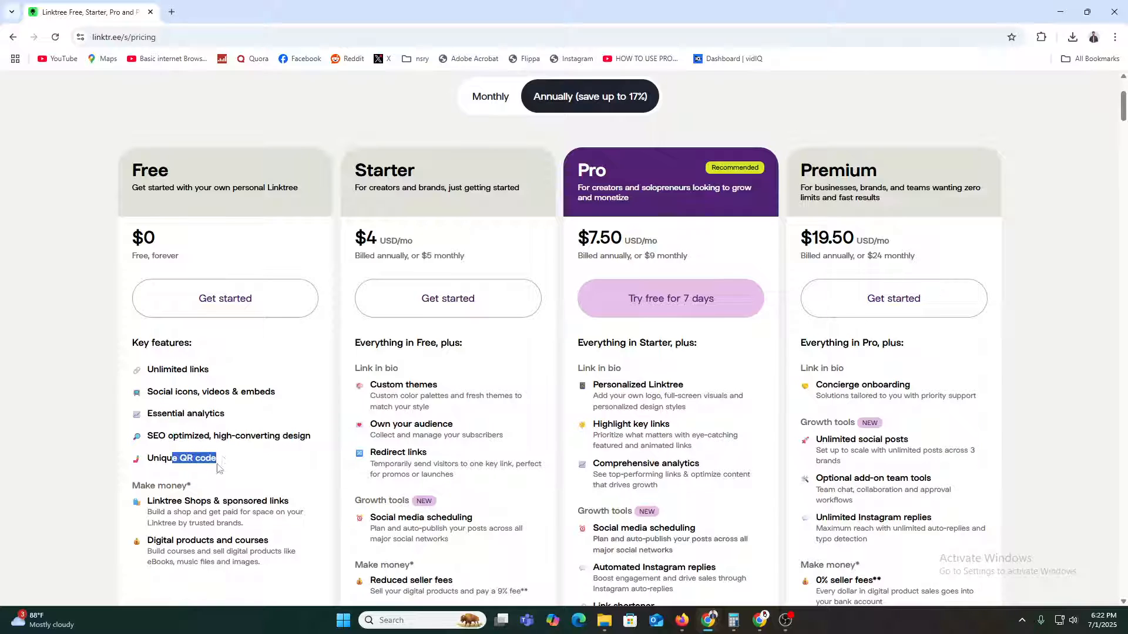
scroll(216, 411, "down", 2)
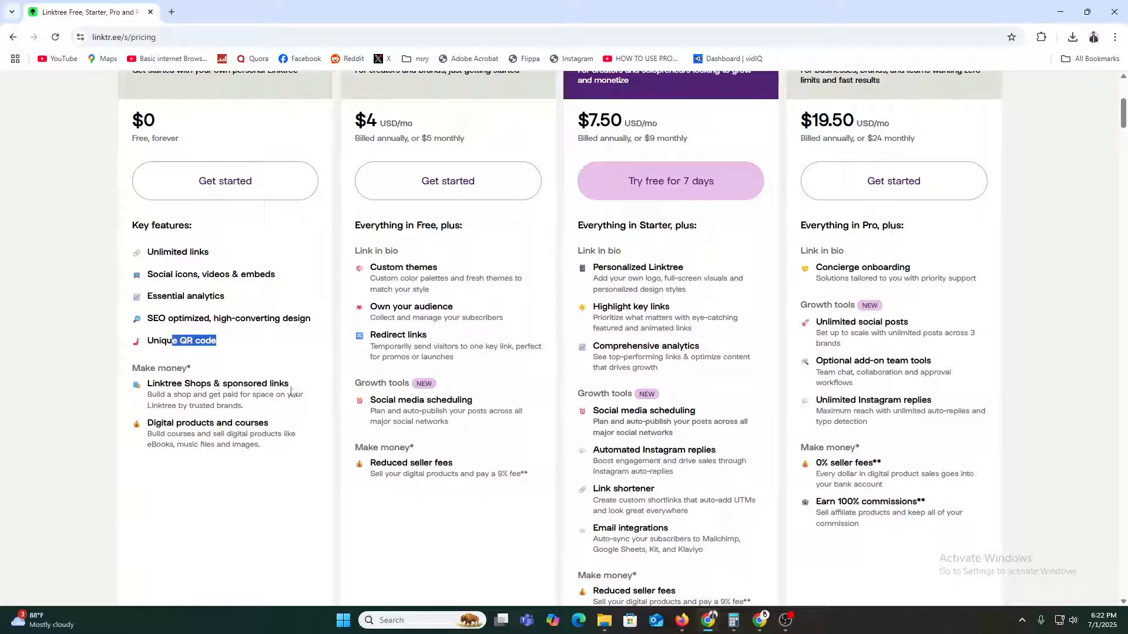
left_click_drag(179, 418, 226, 423)
left_click(256, 425)
scroll(247, 411, "up", 3)
- Get started with the Free plan, sign in to the Linktree account and dismiss the new growth tools pop-up
left_click(237, 368)
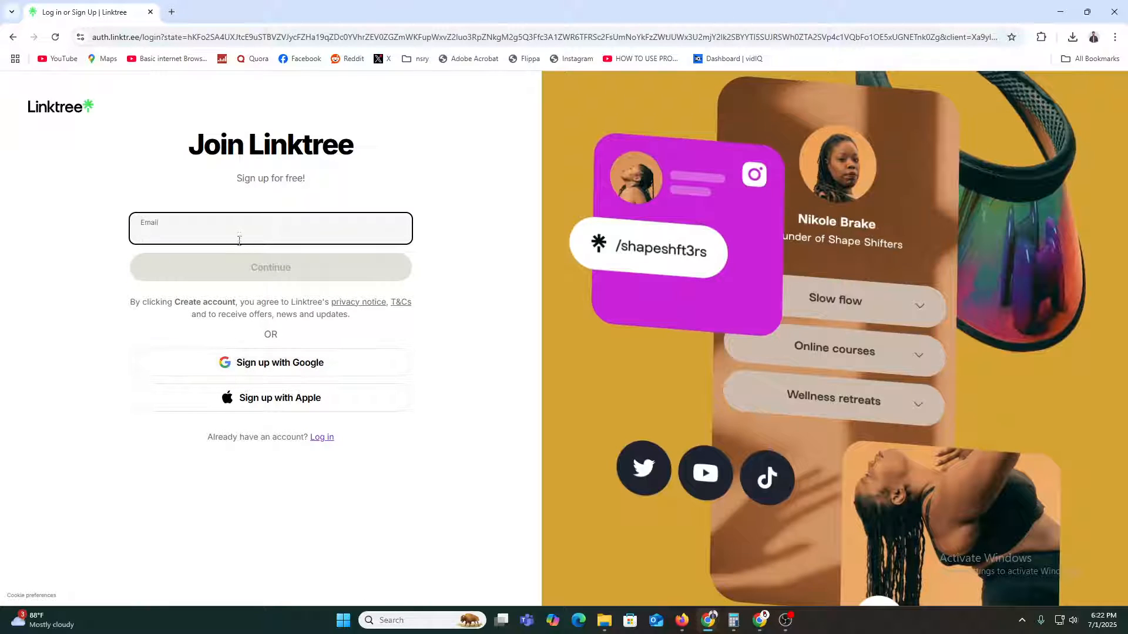
left_click(202, 218)
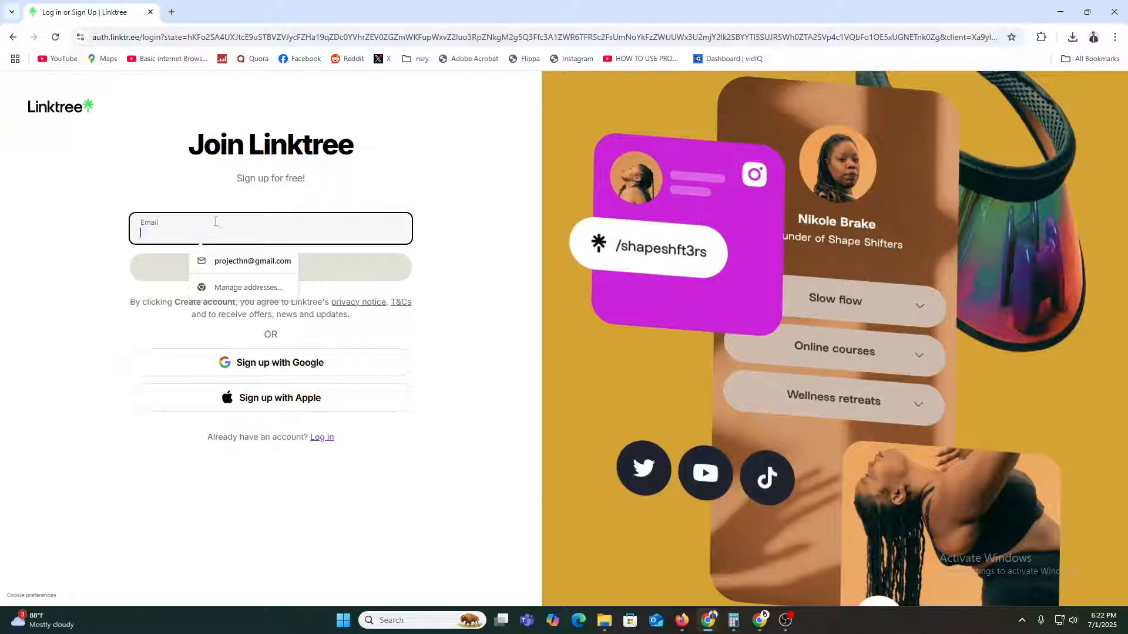
left_click(228, 284)
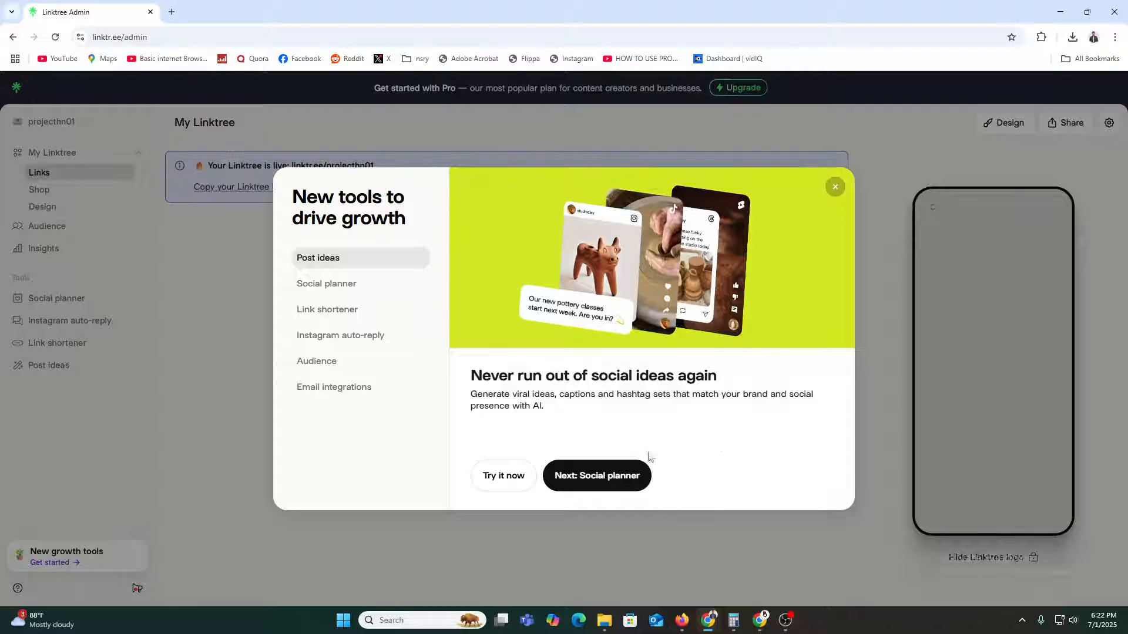
left_click(835, 187)
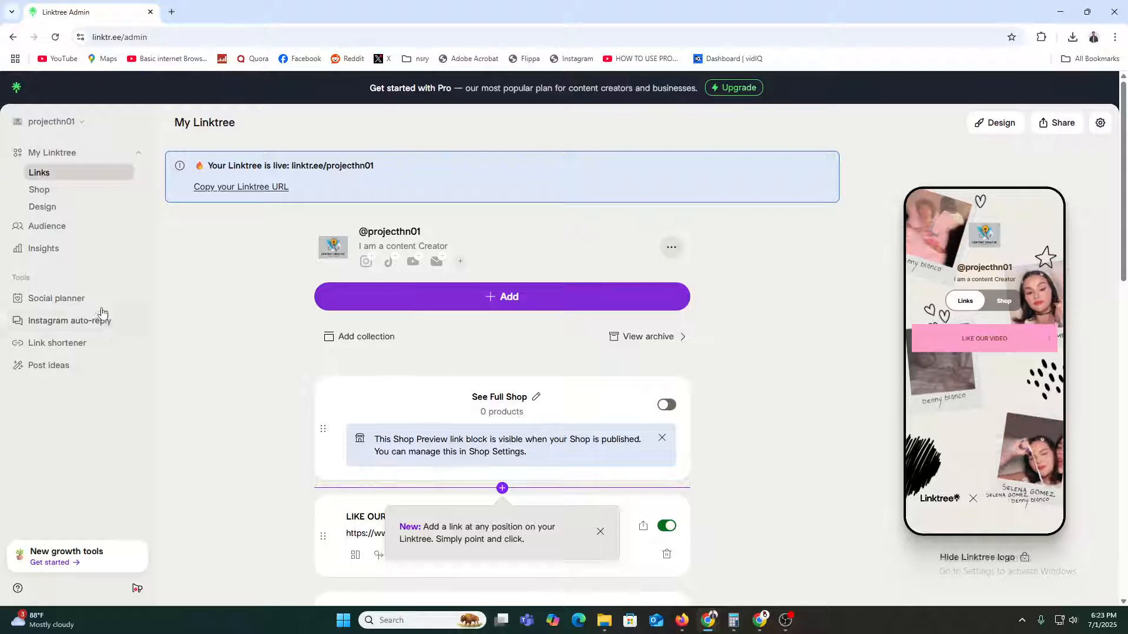
- Open the account settings, enter the account holder's full name under My information and save the details
left_click(49, 153)
left_click(56, 117)
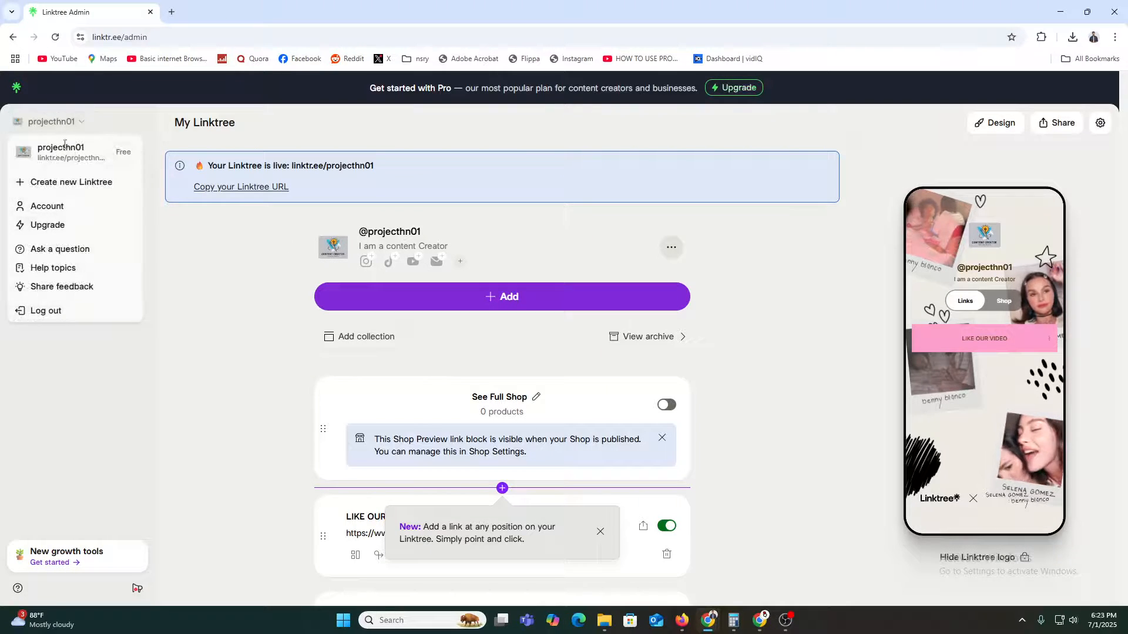
left_click(65, 206)
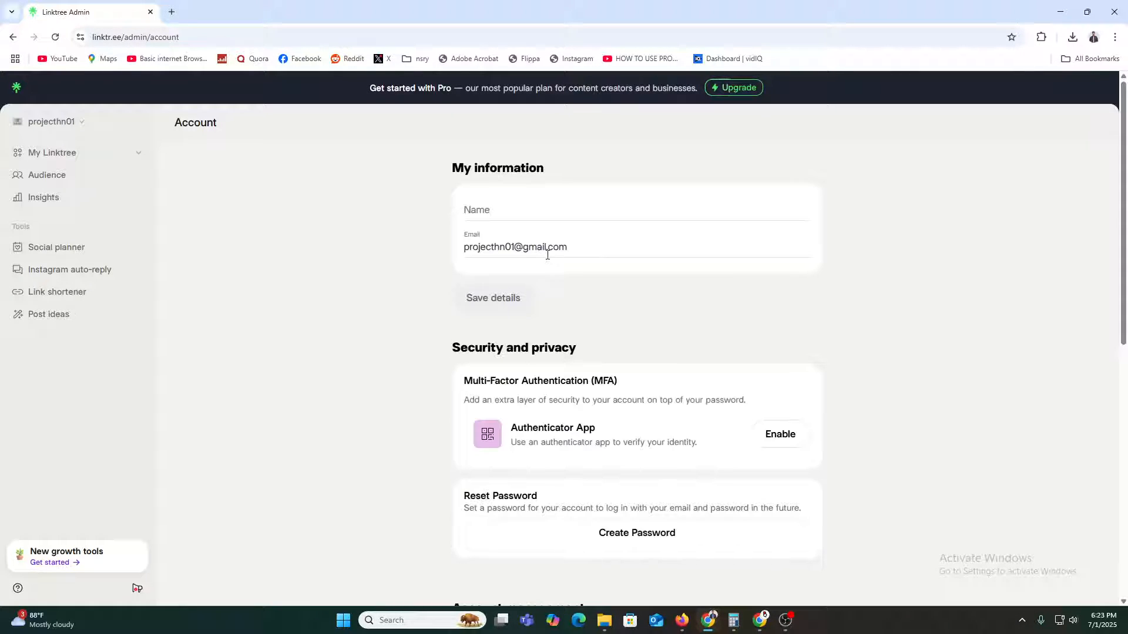
left_click(508, 211)
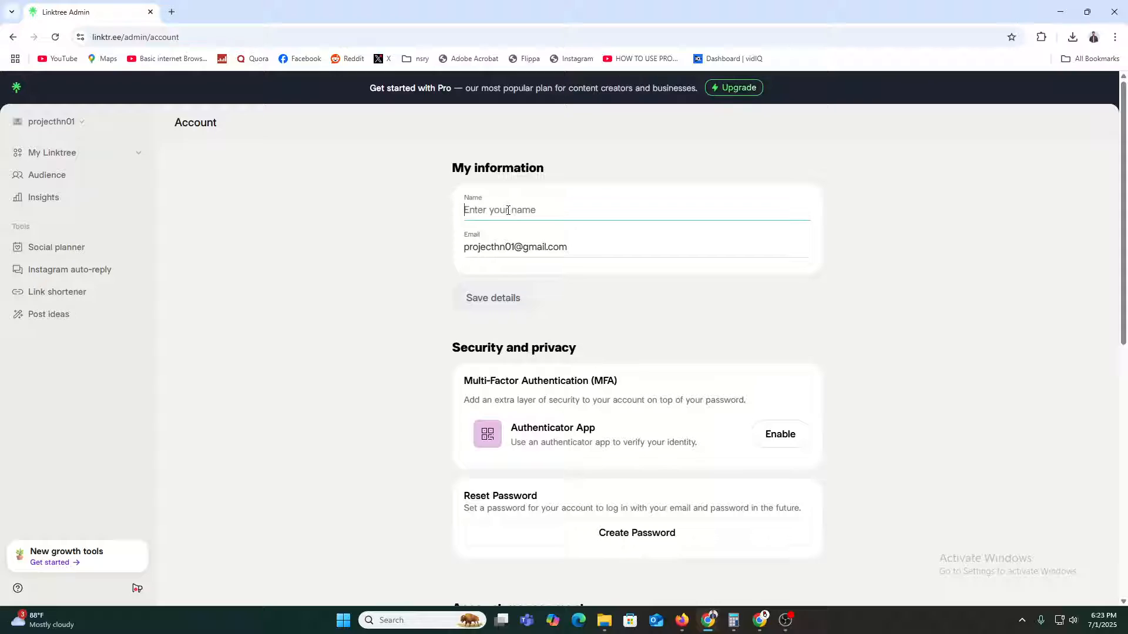
type("M")
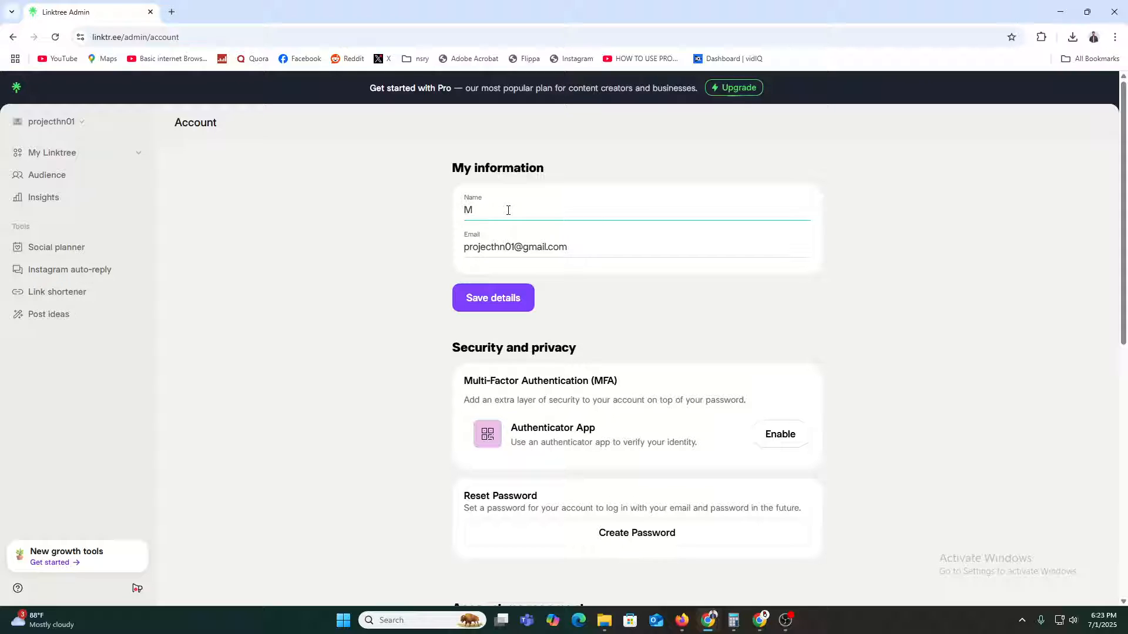
type("AHIM RAHMAN")
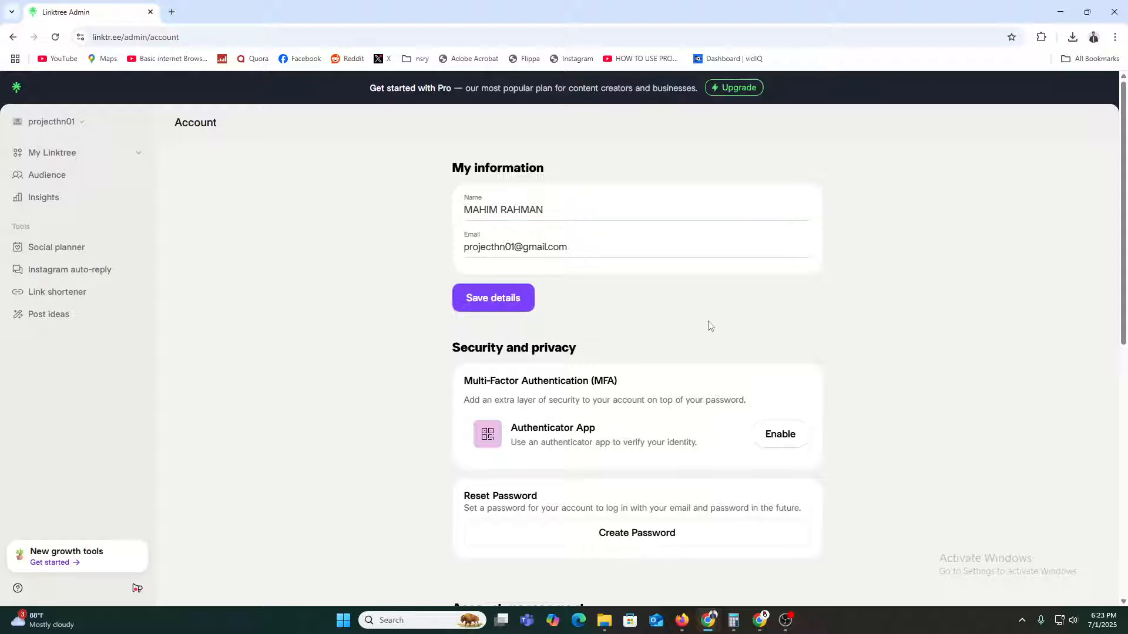
left_click(472, 307)
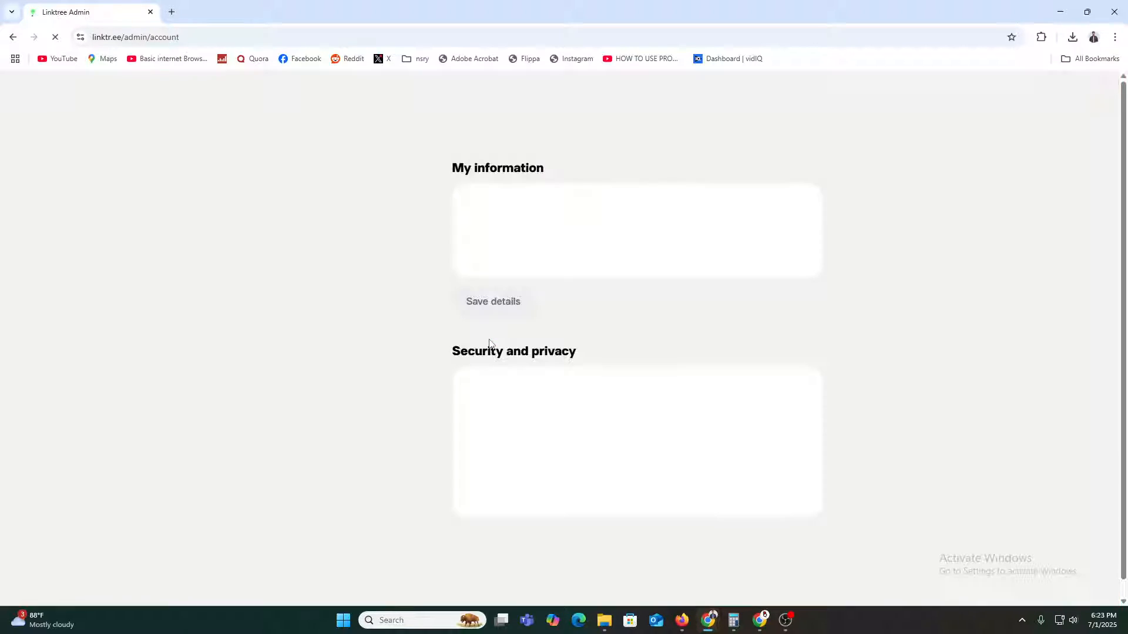
- Examine the account page's password, plan, admin and account deletion sections, including the options for the owned Linktree
scroll(838, 409, "down", 1)
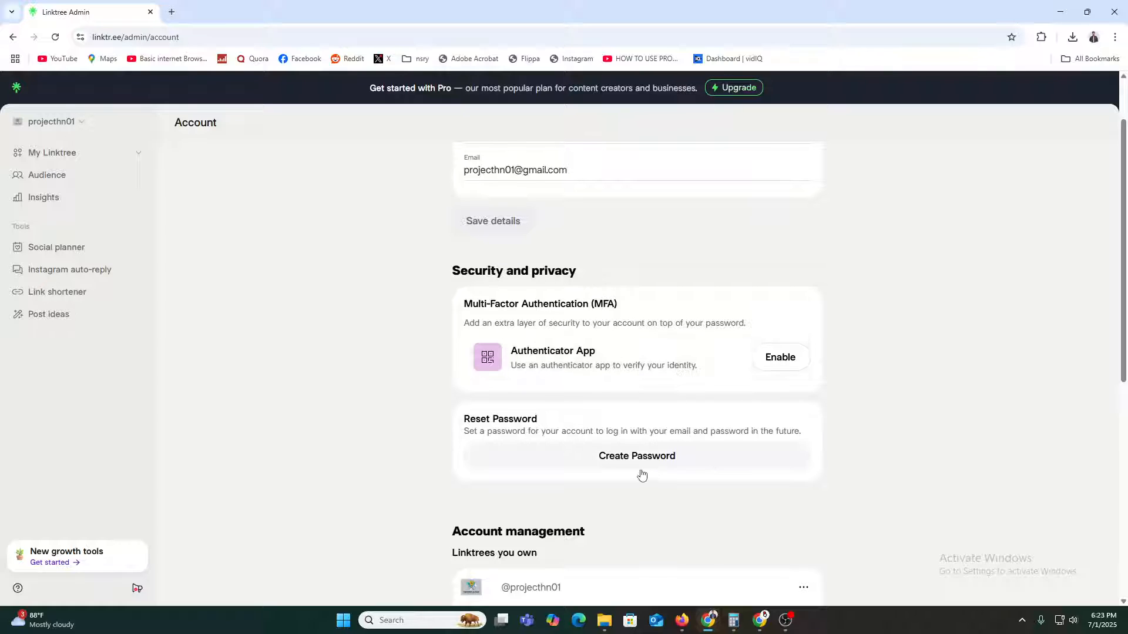
scroll(640, 470, "down", 3)
scroll(558, 405, "down", 2)
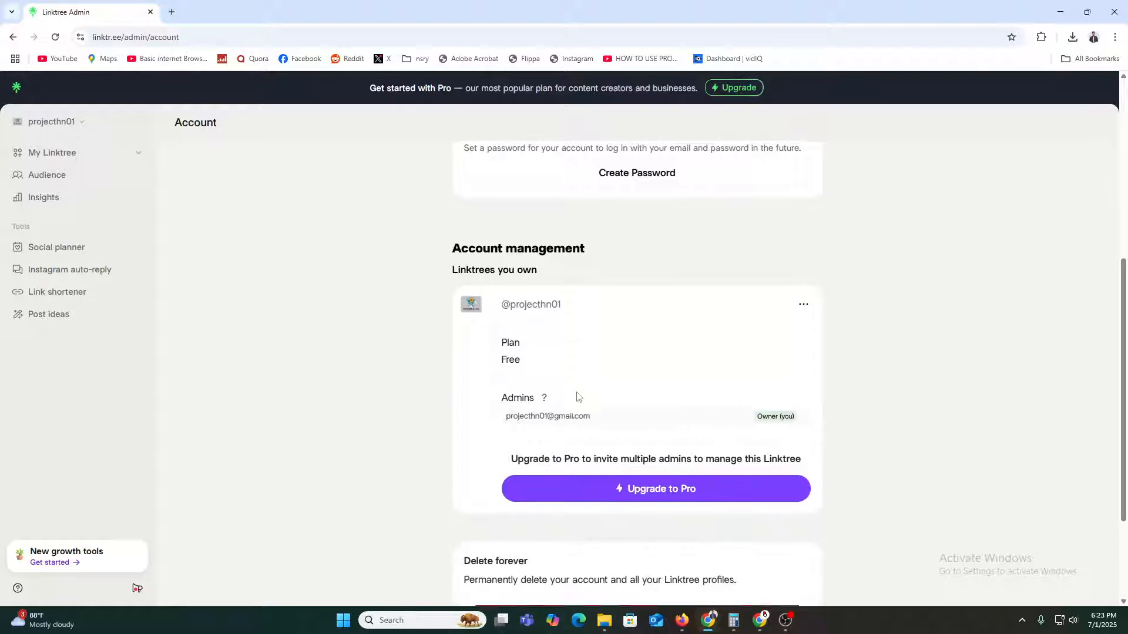
left_click(803, 295)
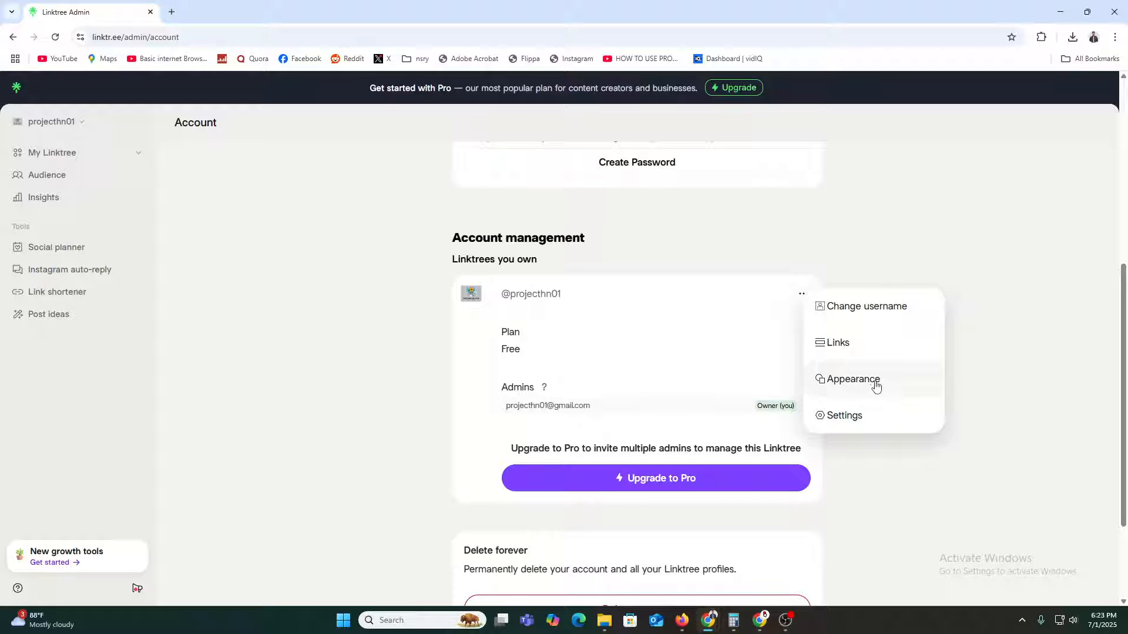
left_click(511, 346)
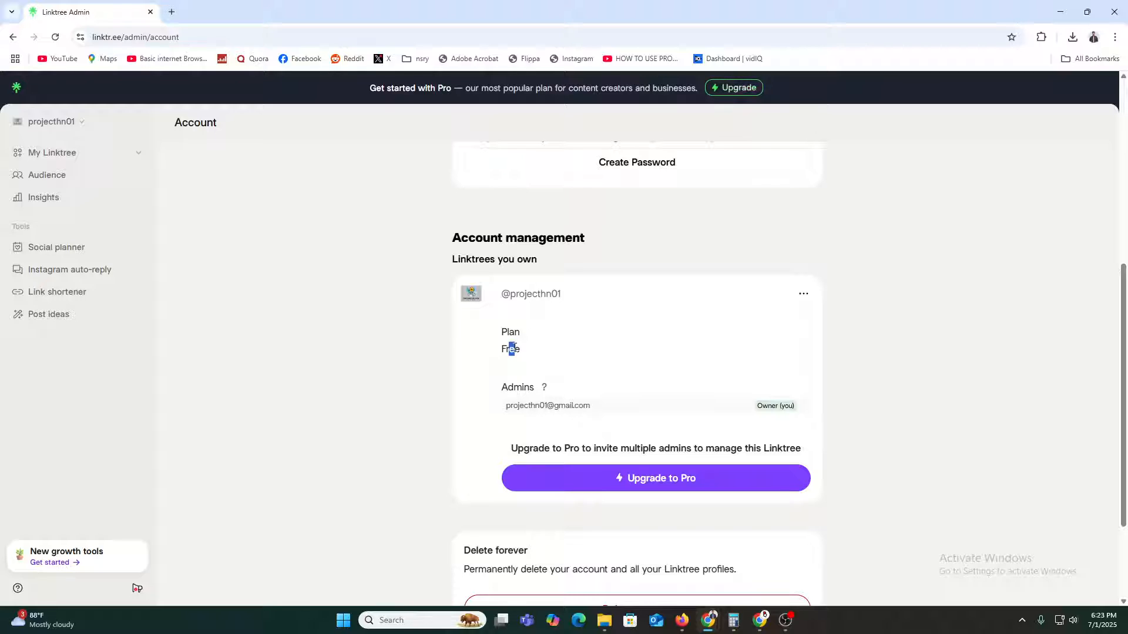
left_click(512, 347)
scroll(665, 489, "down", 3)
scroll(660, 373, "up", 4)
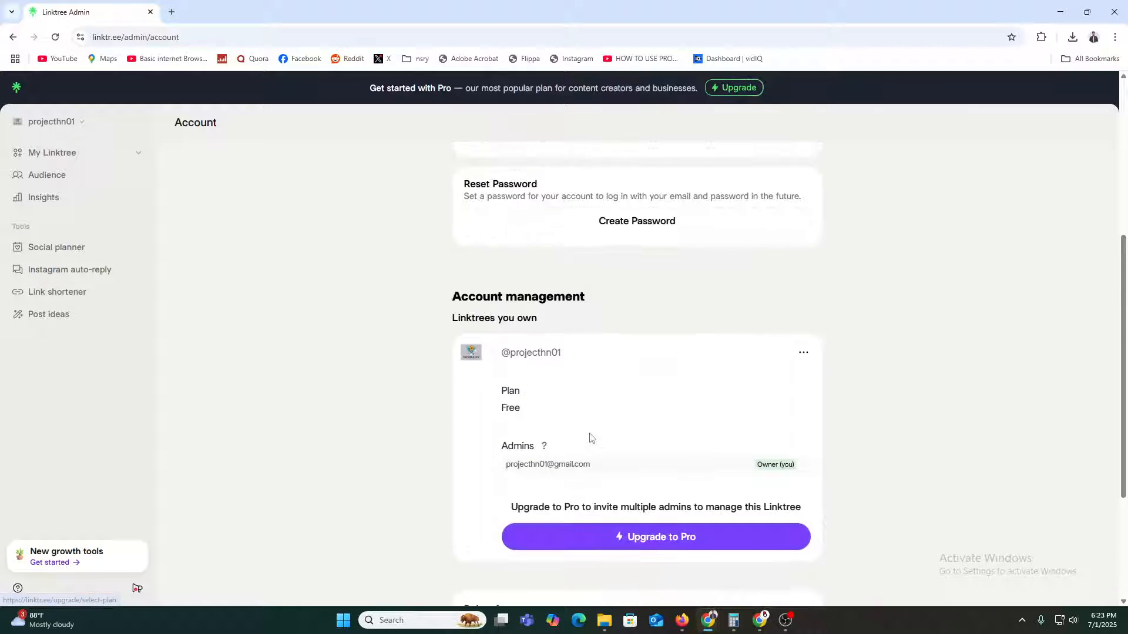
scroll(591, 438, "down", 2)
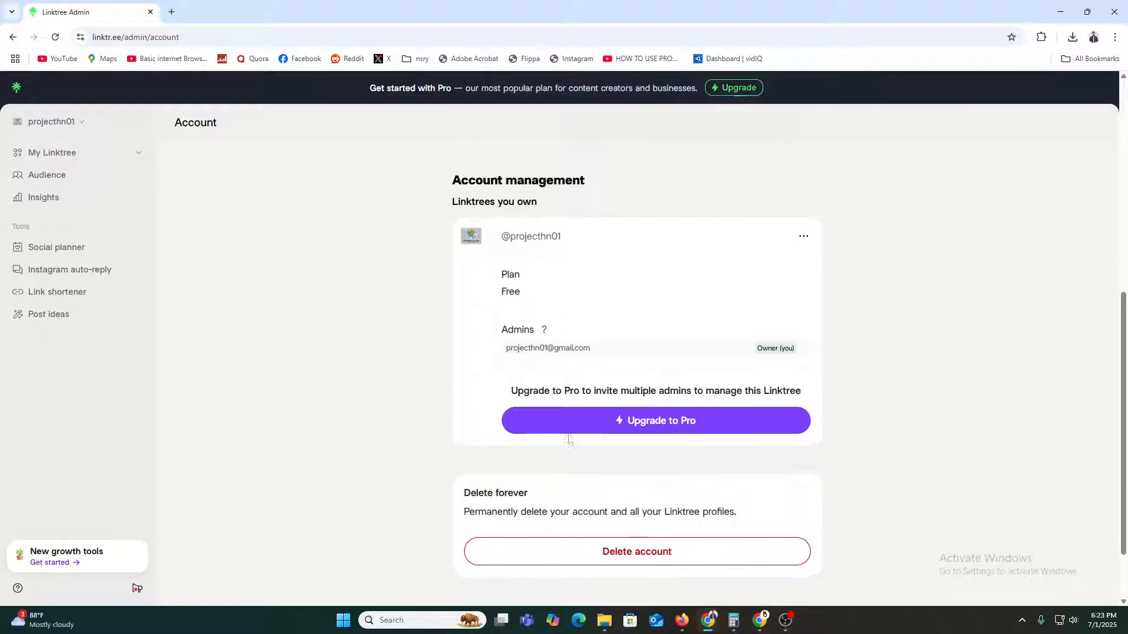
triple_click(587, 511)
left_click(632, 514)
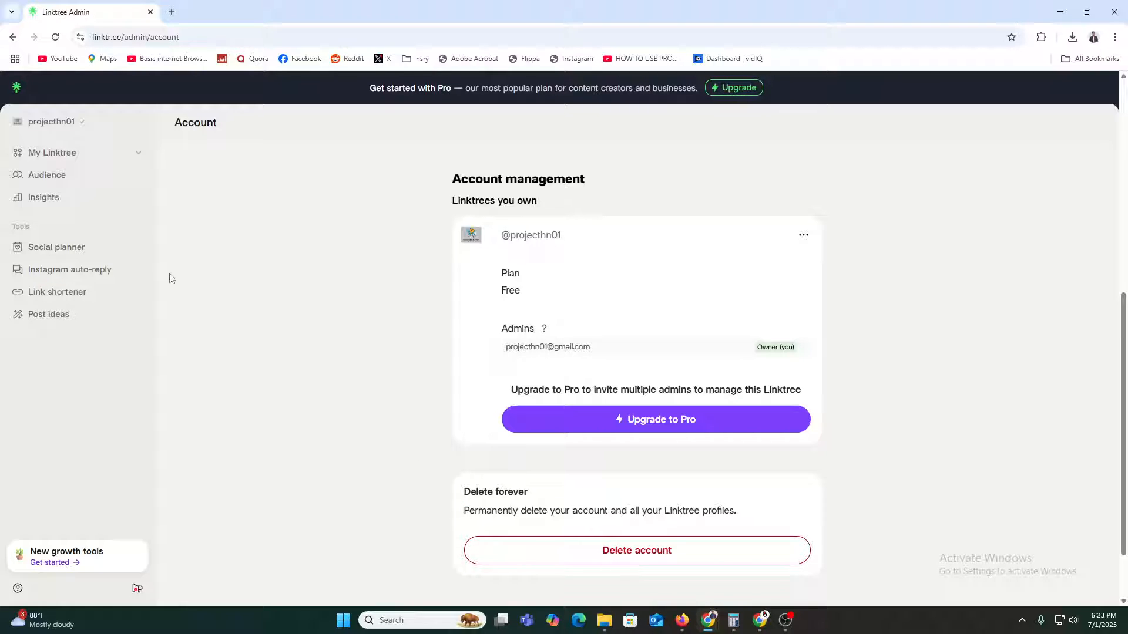
- Leave the account settings and open the Links page of My Linktree
left_click(67, 125)
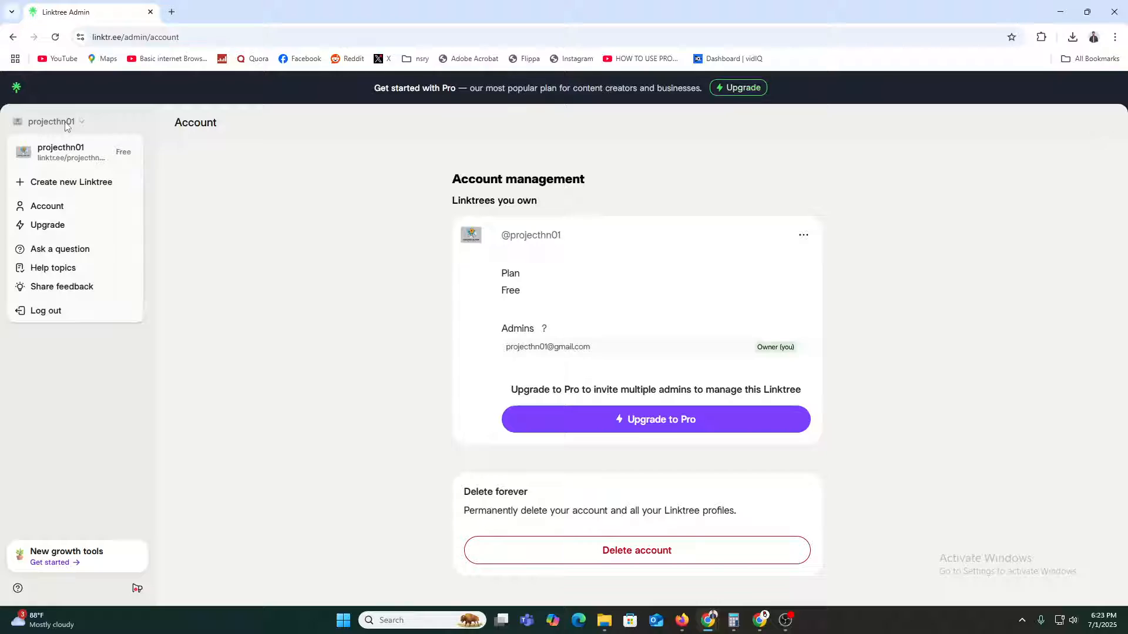
left_click(67, 126)
left_click(71, 161)
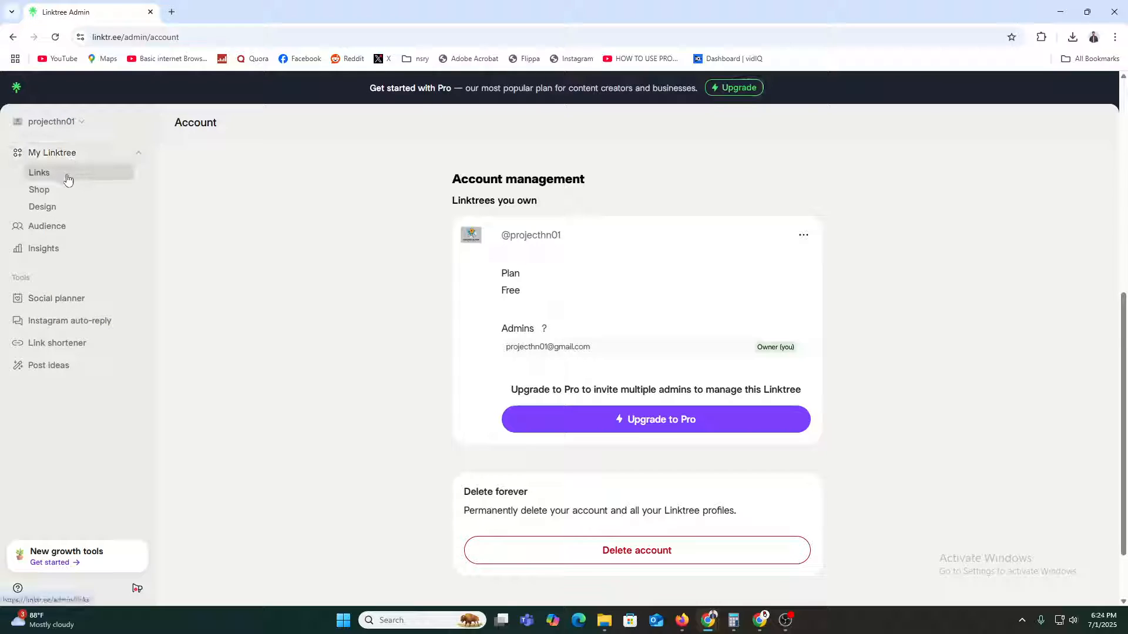
left_click(68, 176)
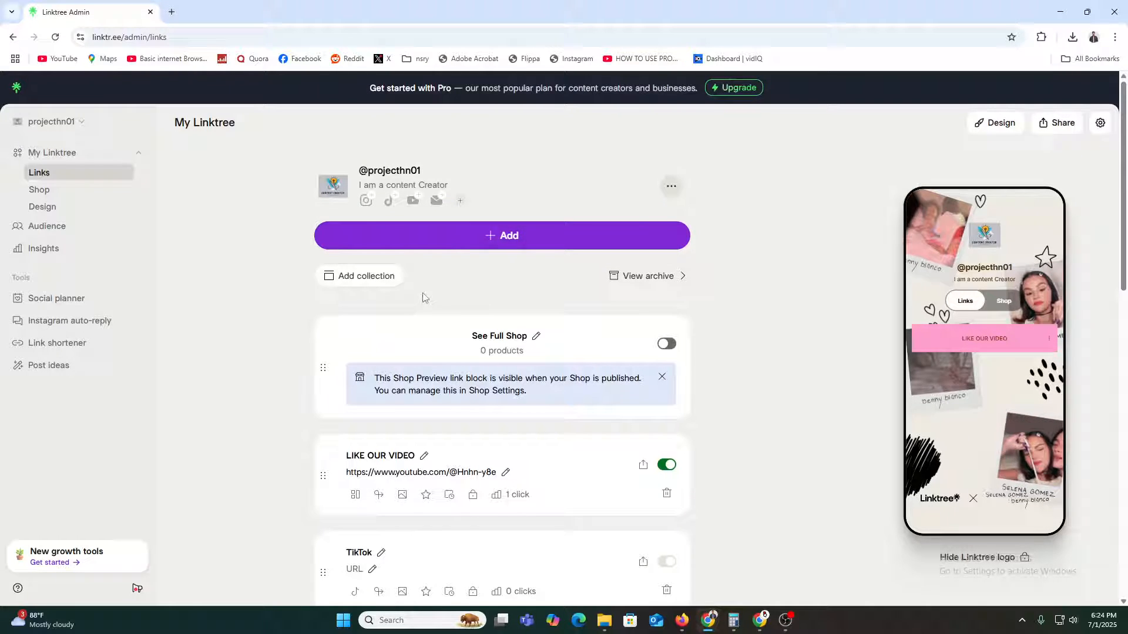
- Choose the downloaded photo of the smiling man in a green shirt for upload as the new profile avatar
left_click(343, 193)
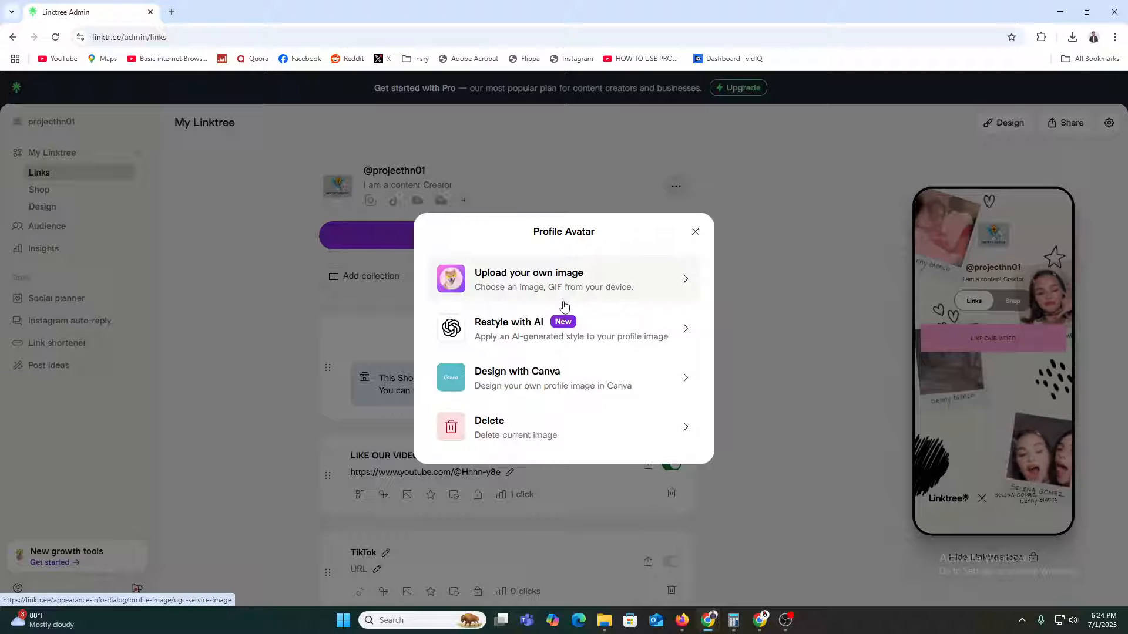
left_click(591, 288)
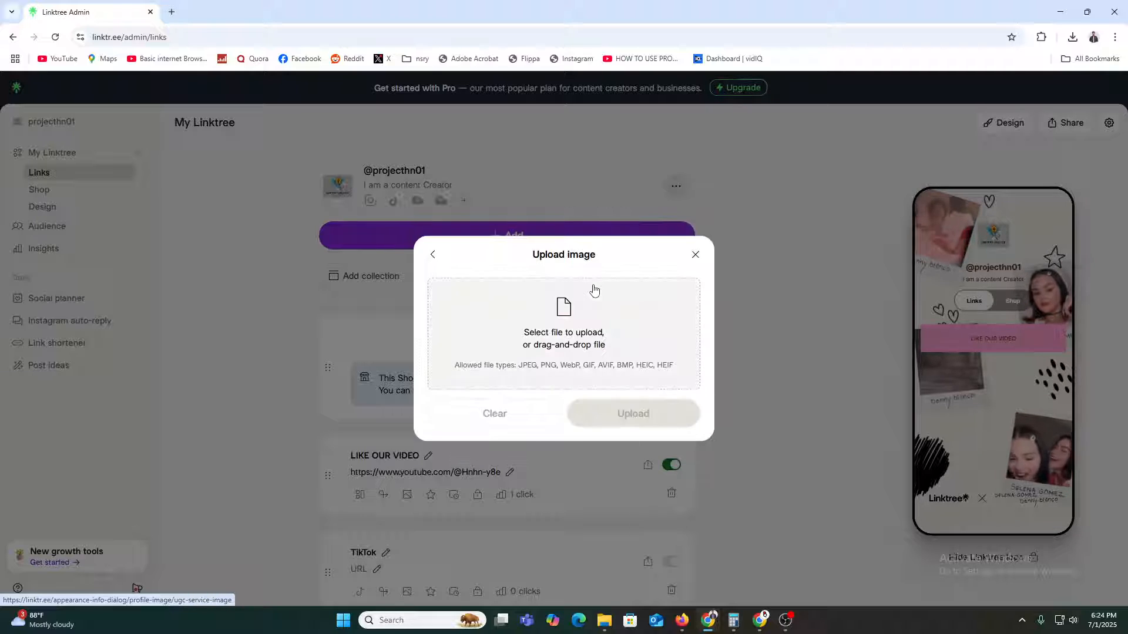
left_click(549, 337)
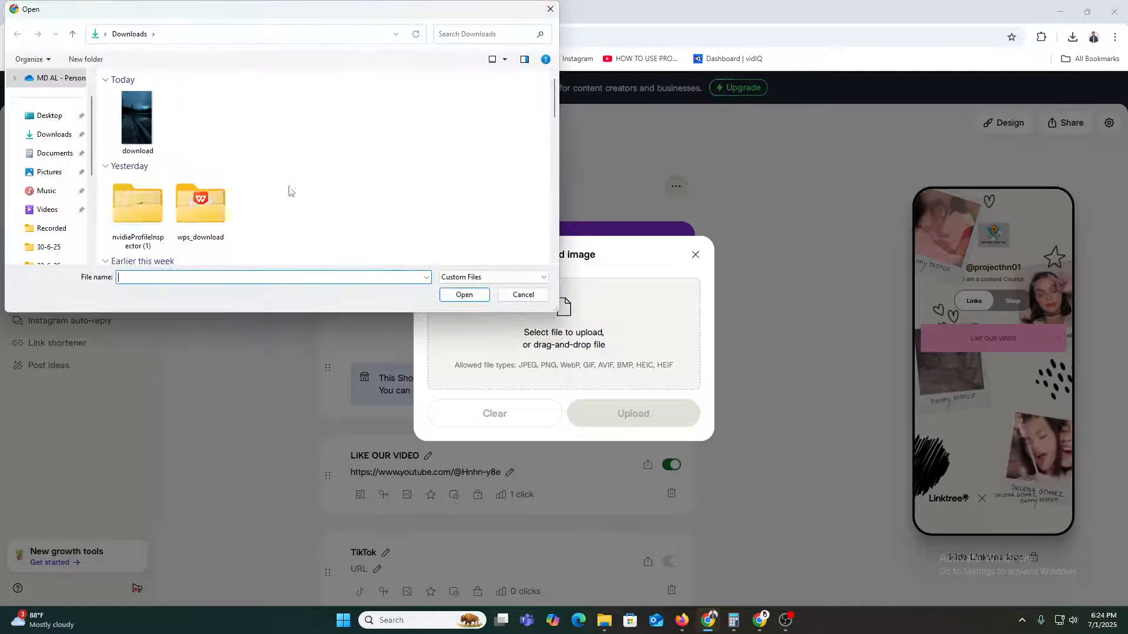
scroll(259, 177, "down", 5)
scroll(320, 176, "down", 2)
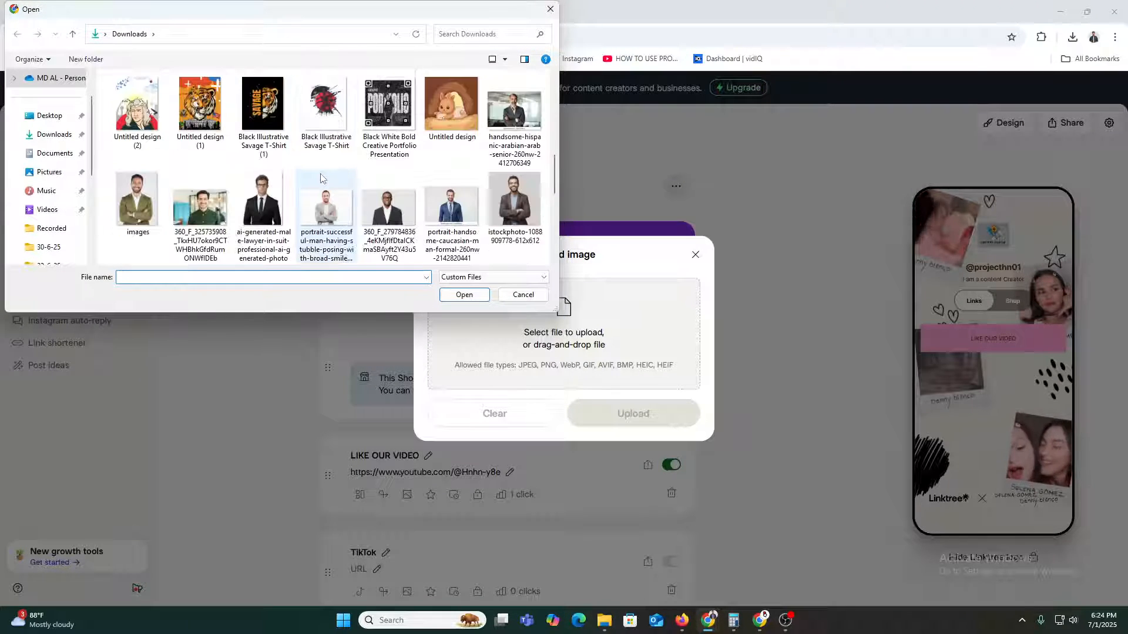
left_click(213, 221)
left_click(464, 294)
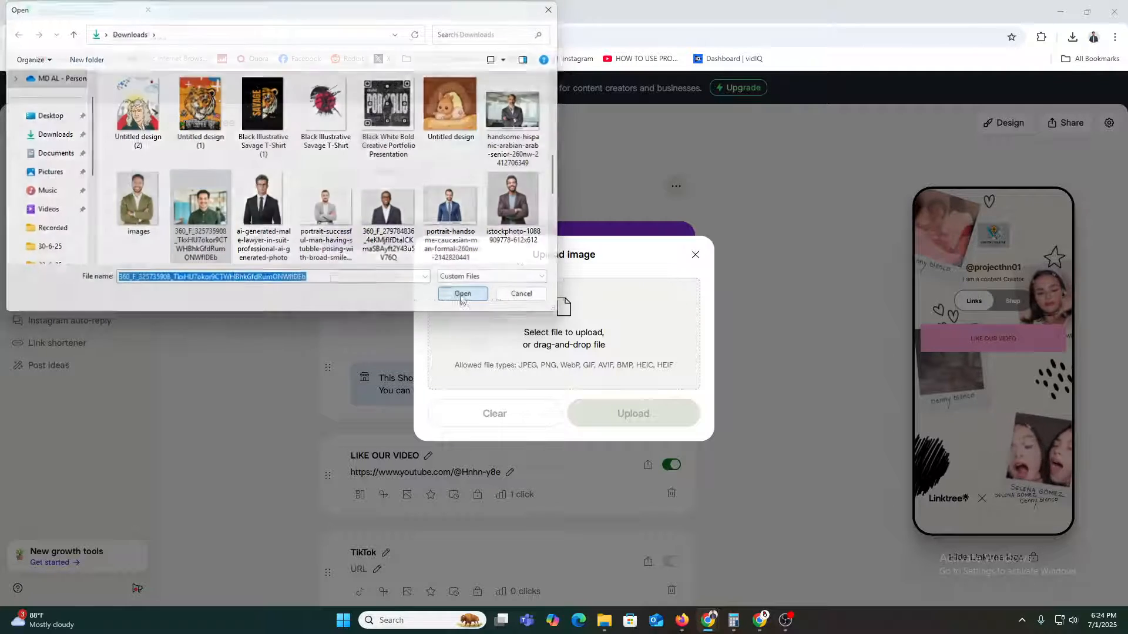
- Crop the avatar photo to a square centred on the man and upload it
left_click_drag(572, 346, 599, 346)
left_click(625, 511)
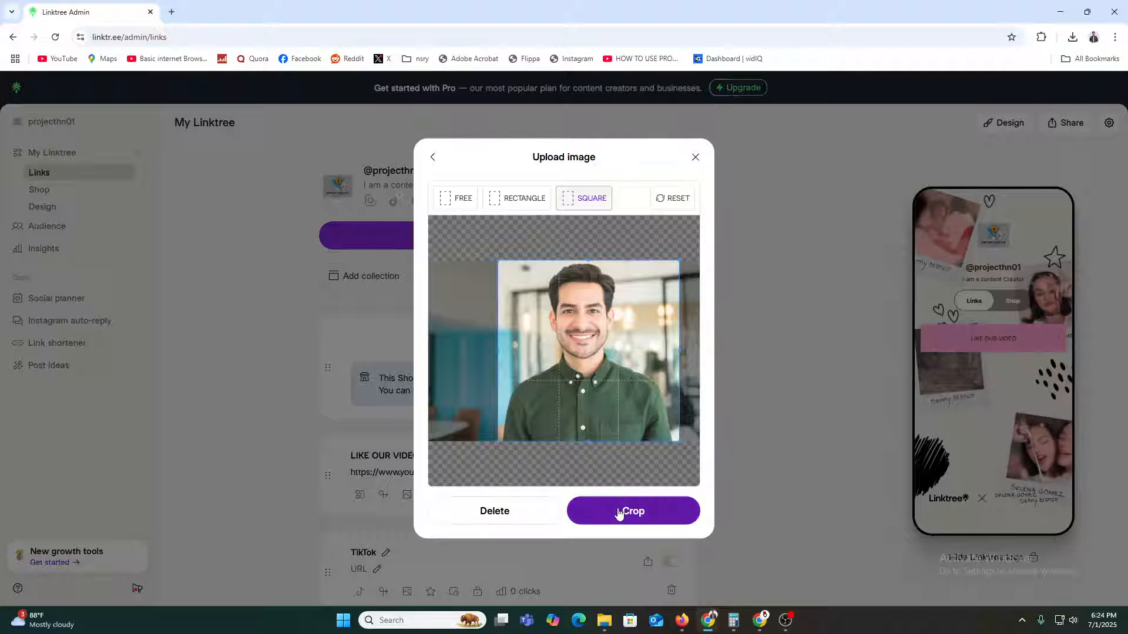
left_click(649, 524)
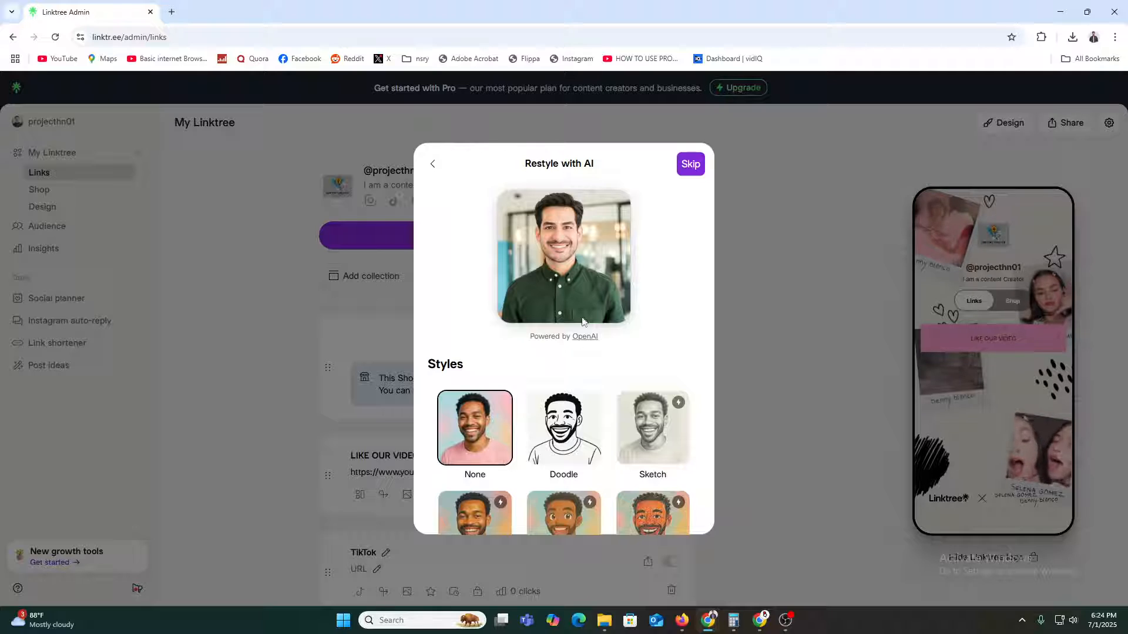
- Try the Doodle AI style on the avatar, return to None and skip restyling to keep the original photo
left_click(571, 439)
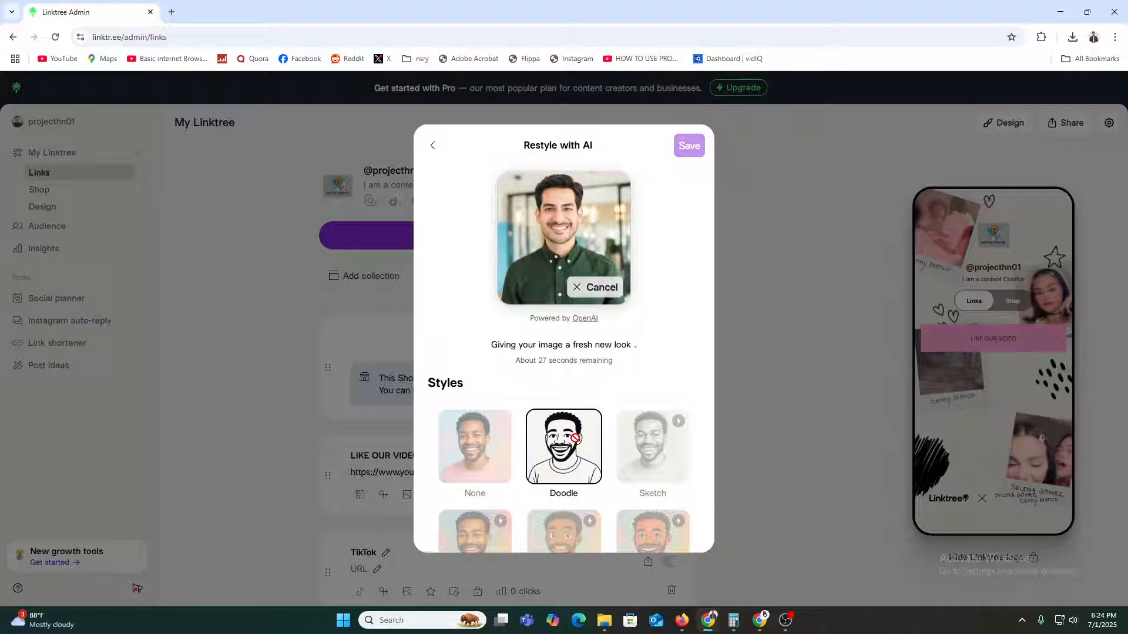
scroll(575, 435, "down", 2)
scroll(581, 458, "up", 2)
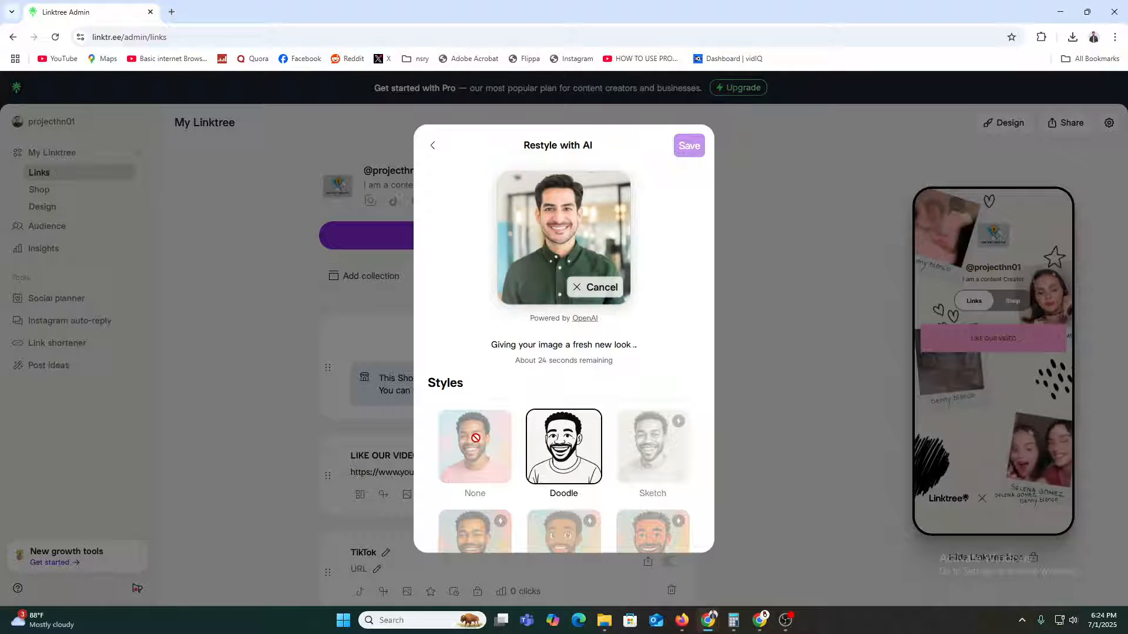
left_click(479, 451)
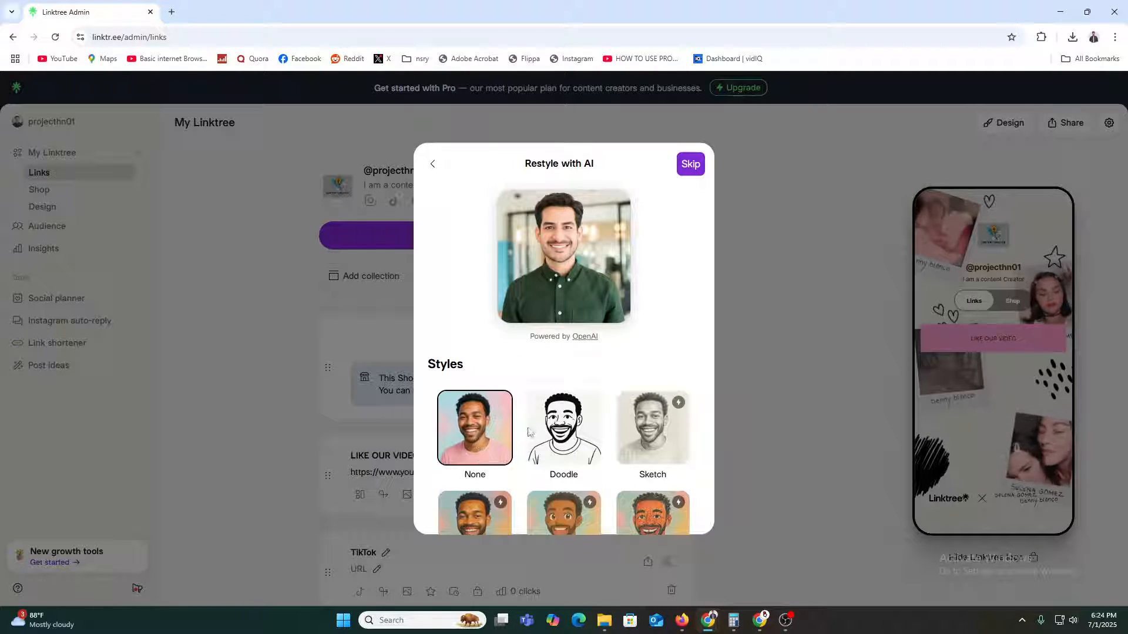
left_click(695, 165)
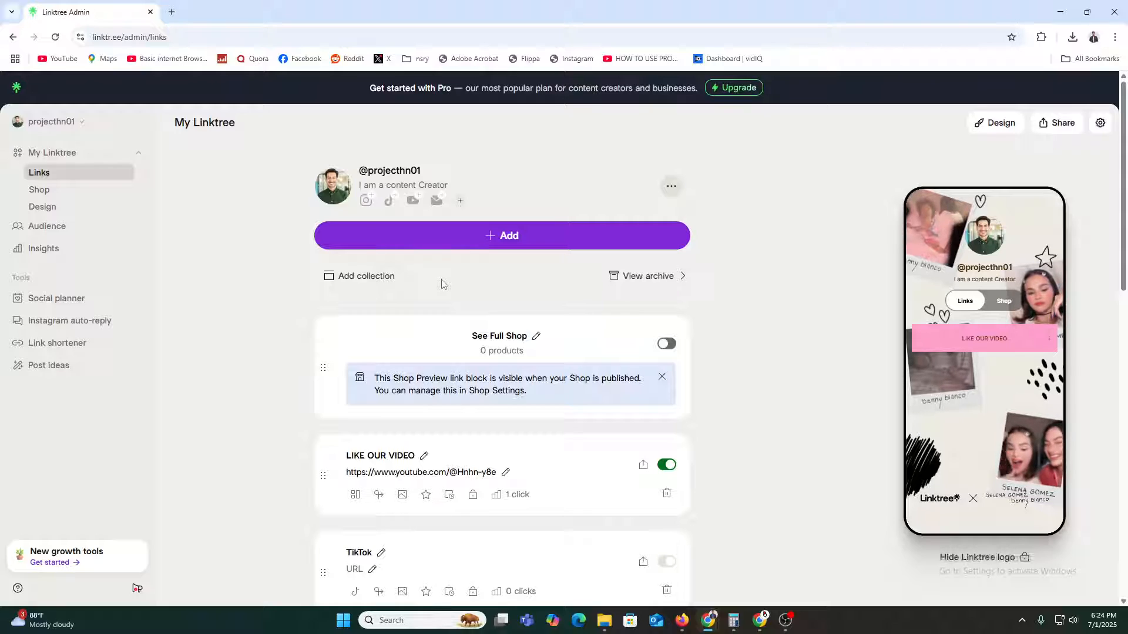
left_click(394, 187)
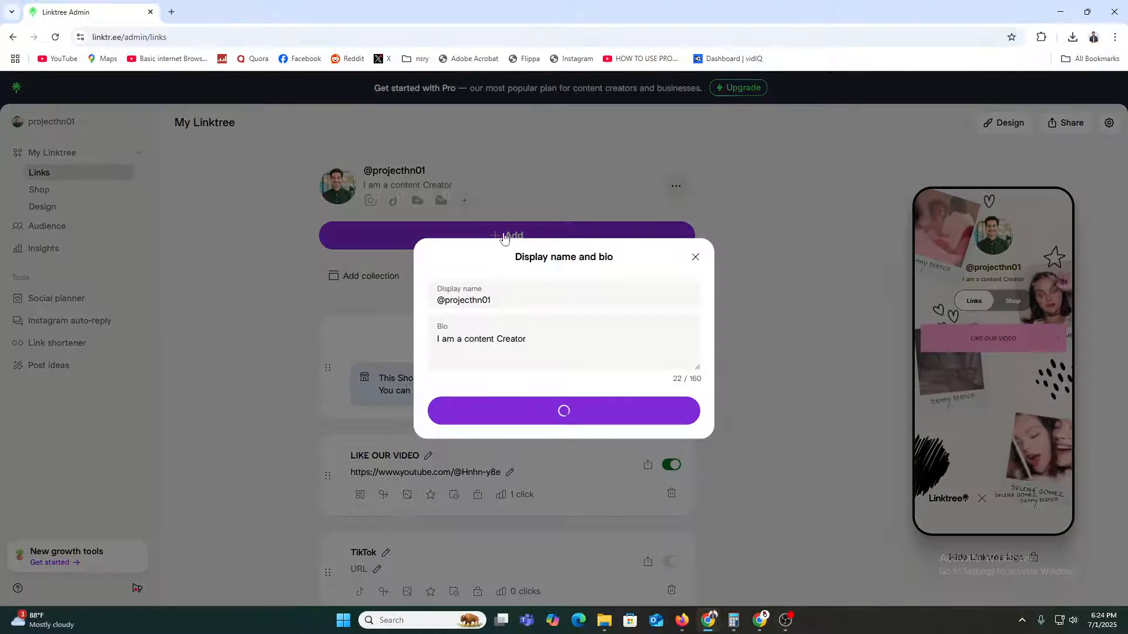
left_click(465, 359)
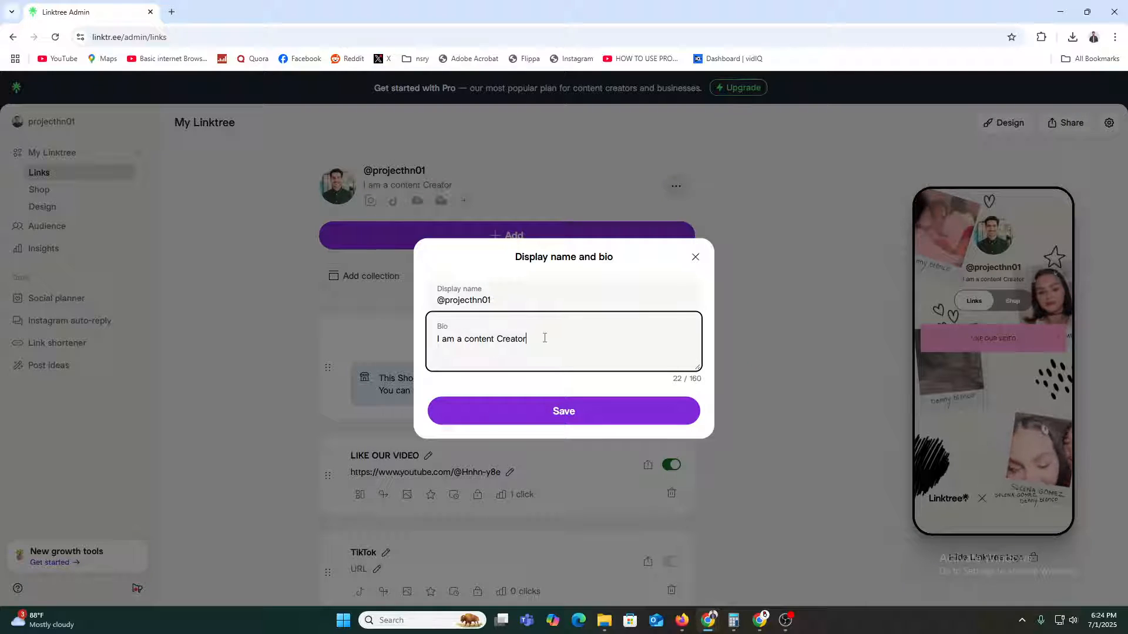
left_click(646, 411)
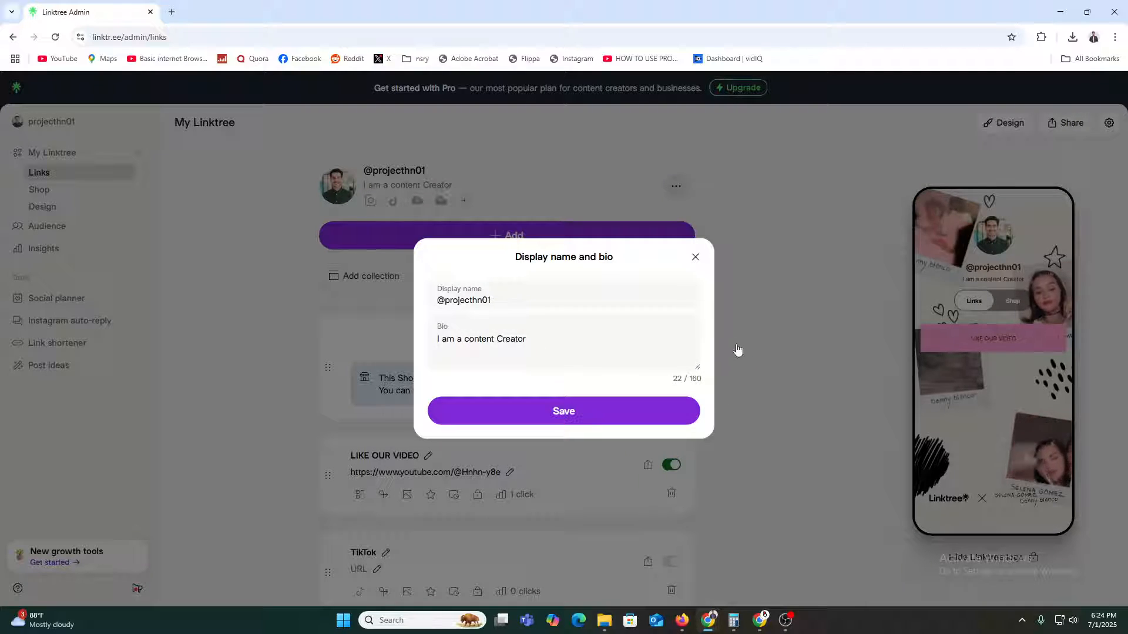
left_click_drag(507, 293, 446, 304)
type("wea")
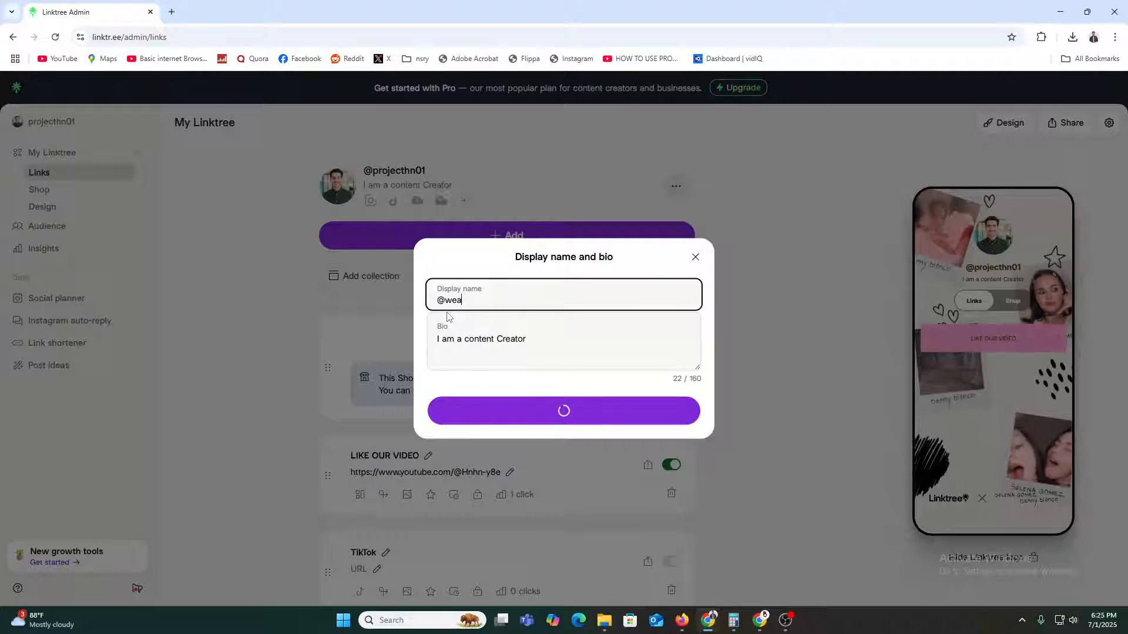
type("redigital")
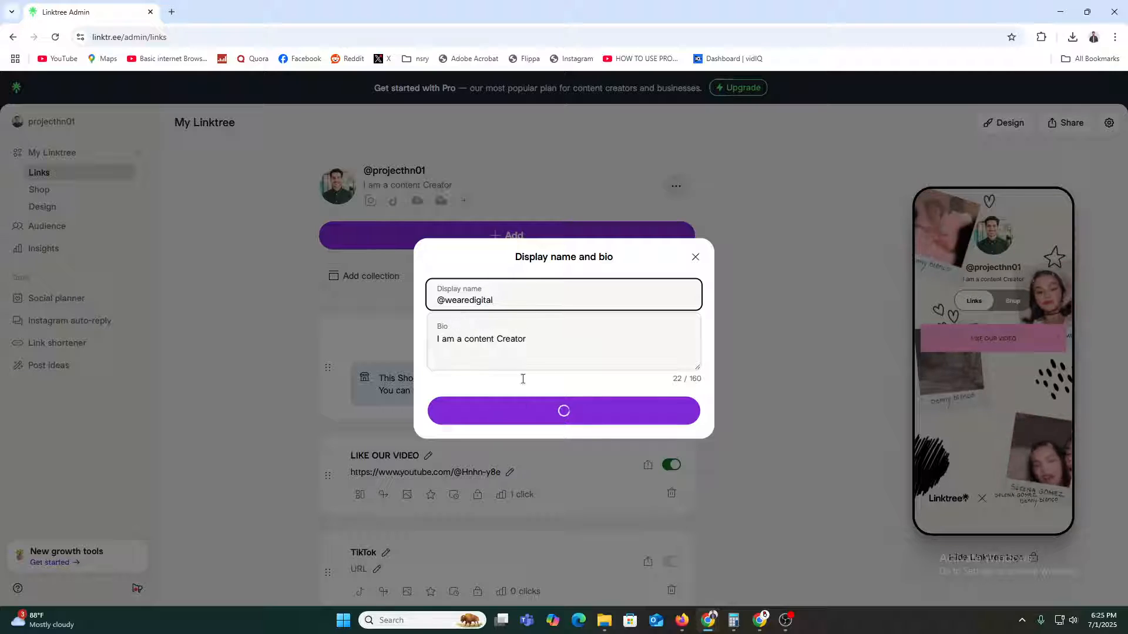
left_click(549, 419)
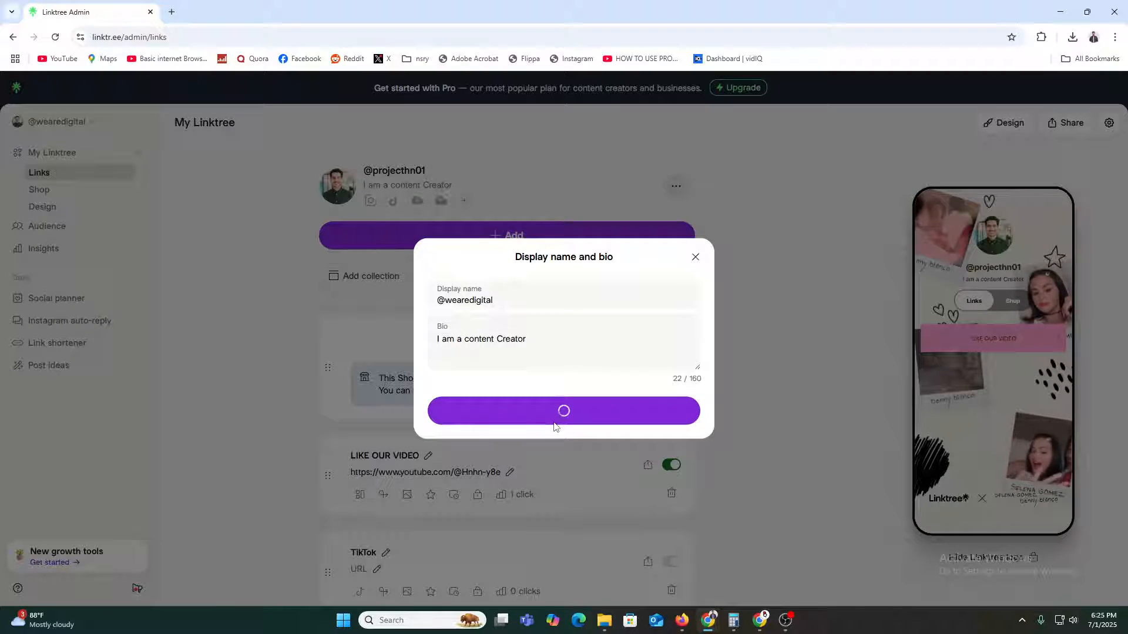
left_click(507, 300)
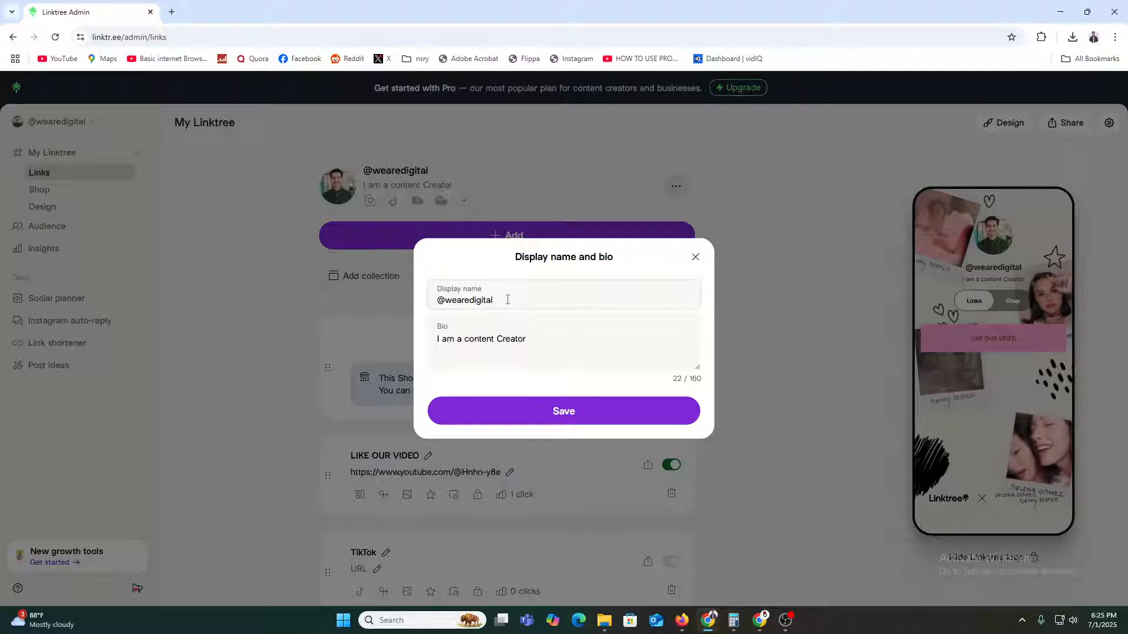
left_click(696, 256)
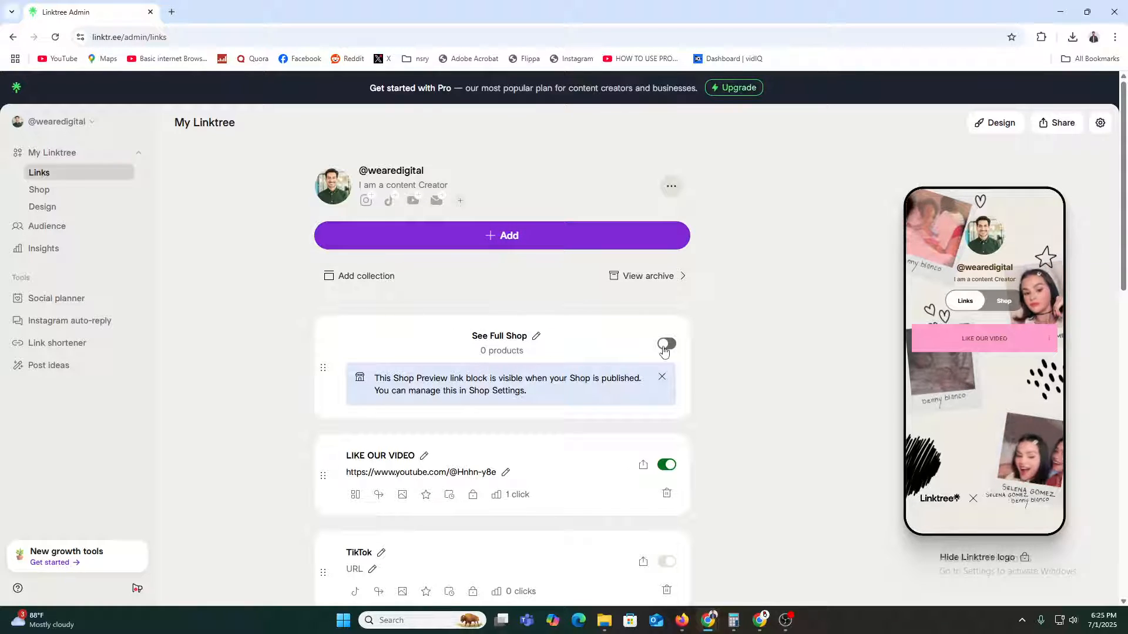
- Permanently delete the LIKE OUR VIDEO link from the links list
scroll(511, 436, "down", 9)
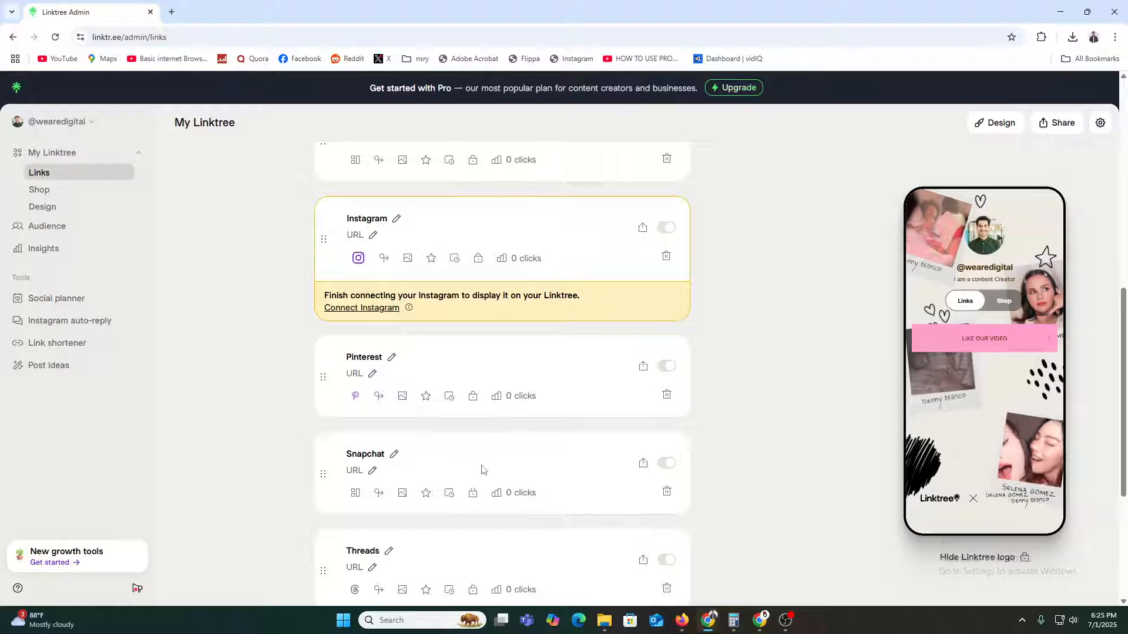
scroll(488, 469, "up", 3)
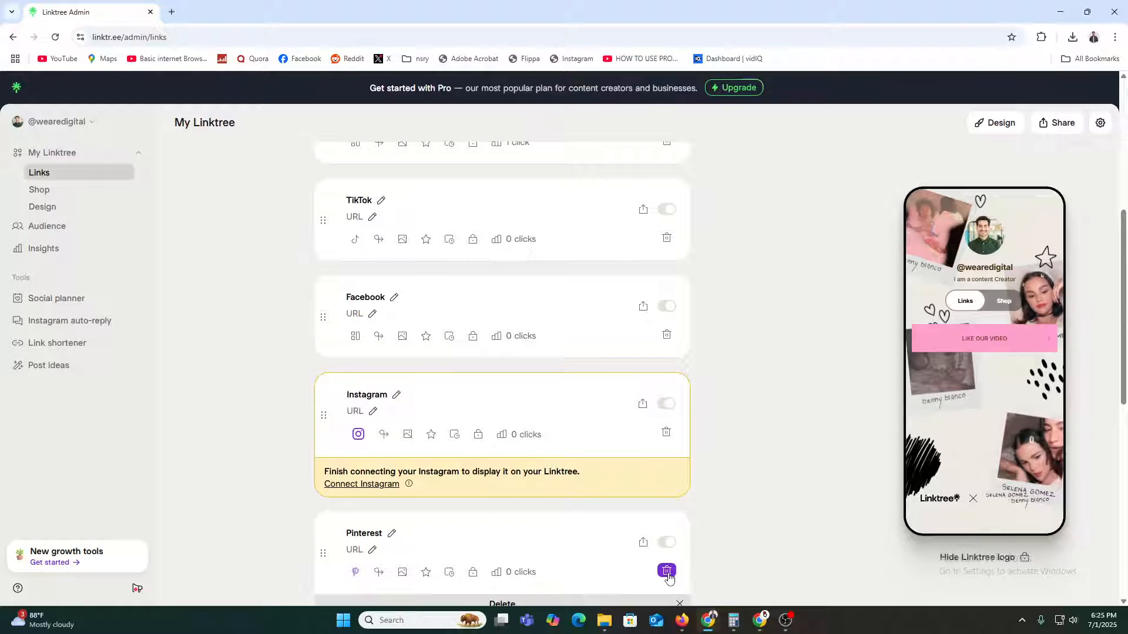
scroll(667, 560, "down", 7)
scroll(681, 377, "up", 5)
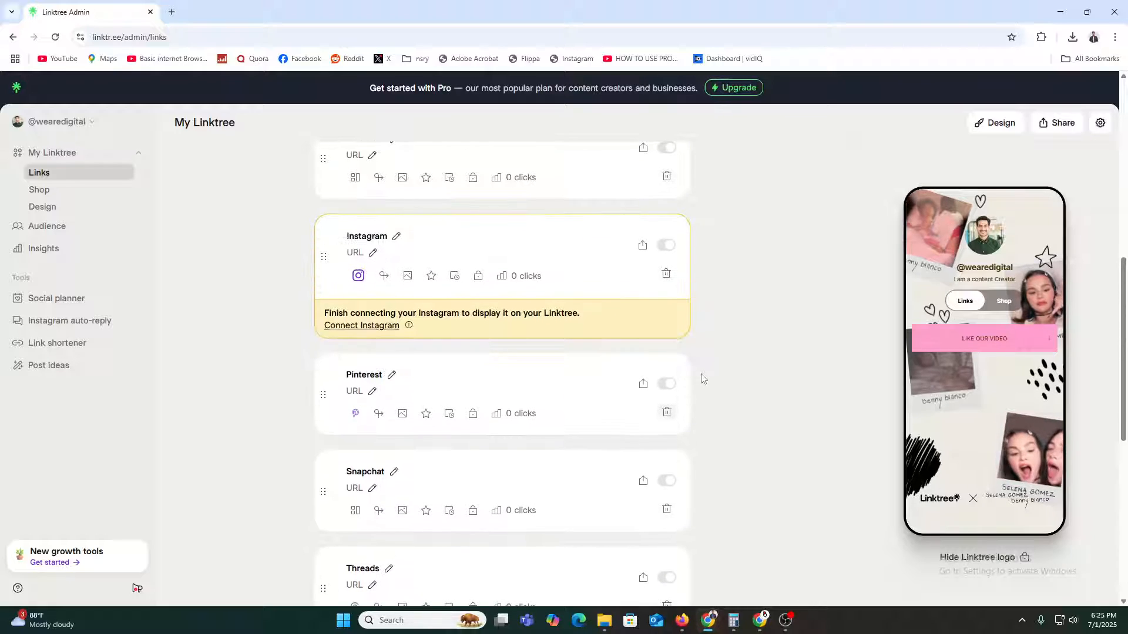
scroll(667, 341, "up", 3)
scroll(716, 403, "up", 3)
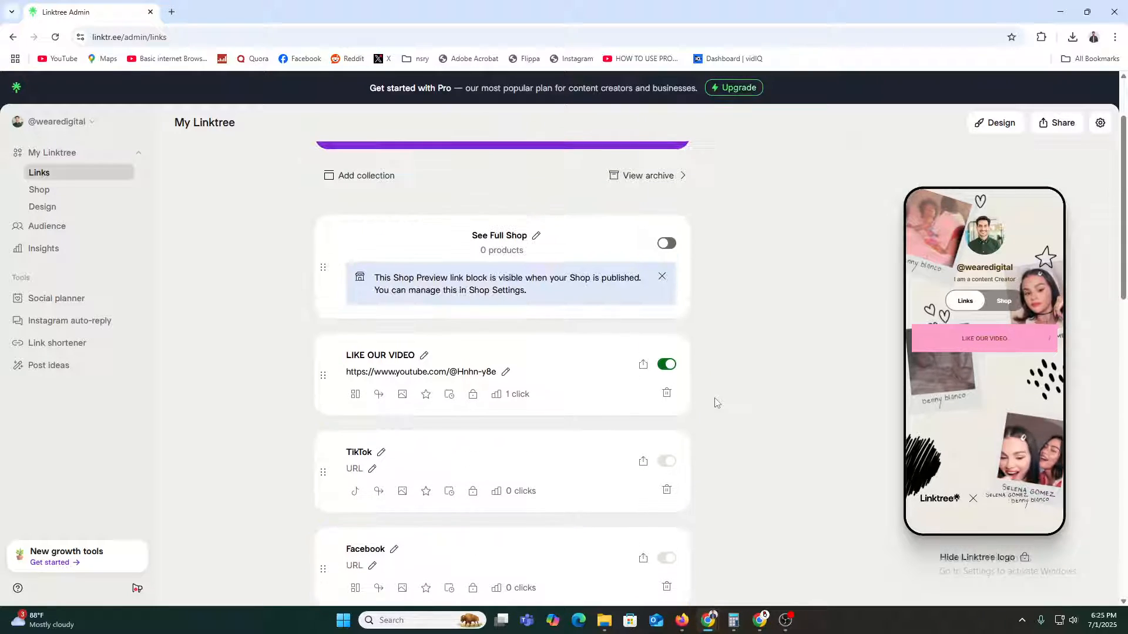
left_click(668, 393)
scroll(676, 387, "down", 4)
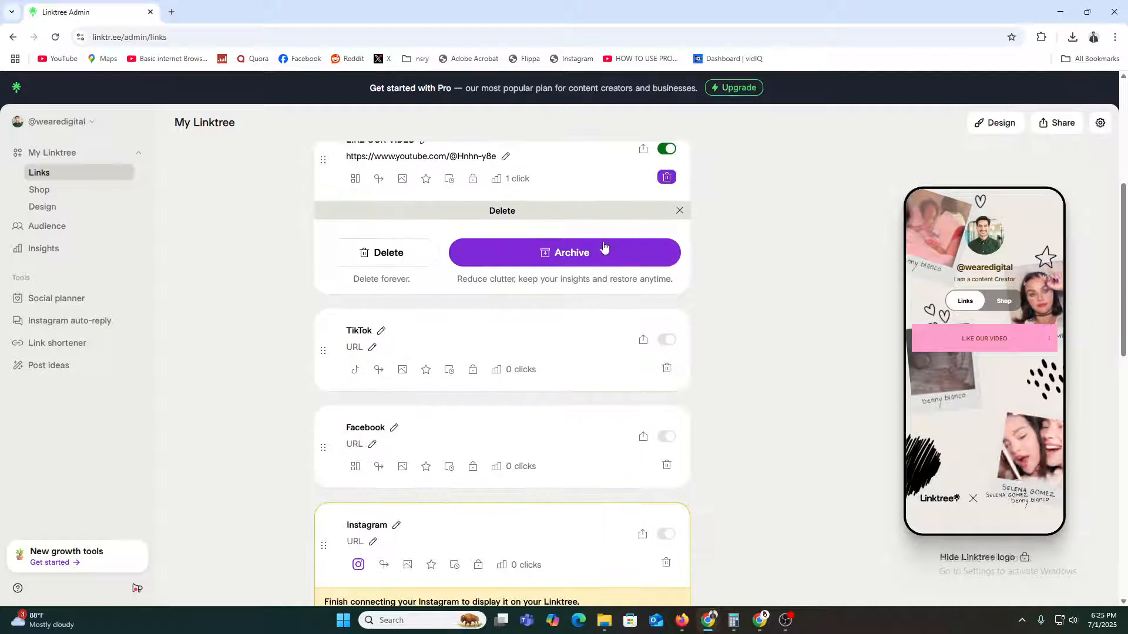
left_click(411, 255)
scroll(405, 264, "up", 5)
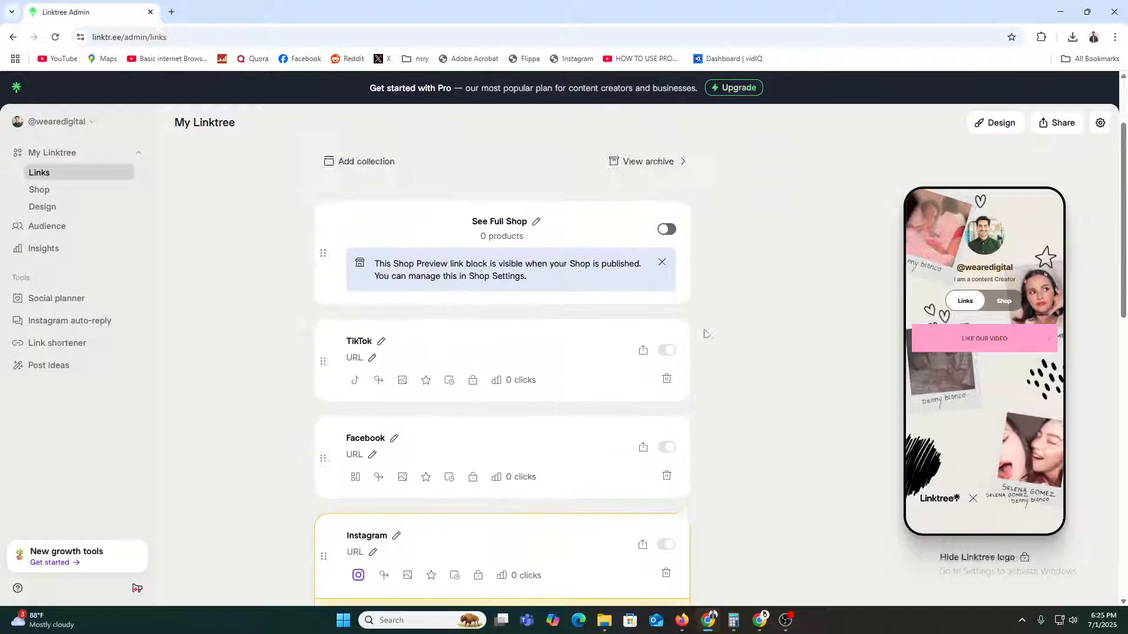
- Add a new YouTube link and title it "We Are Digital"
left_click(502, 229)
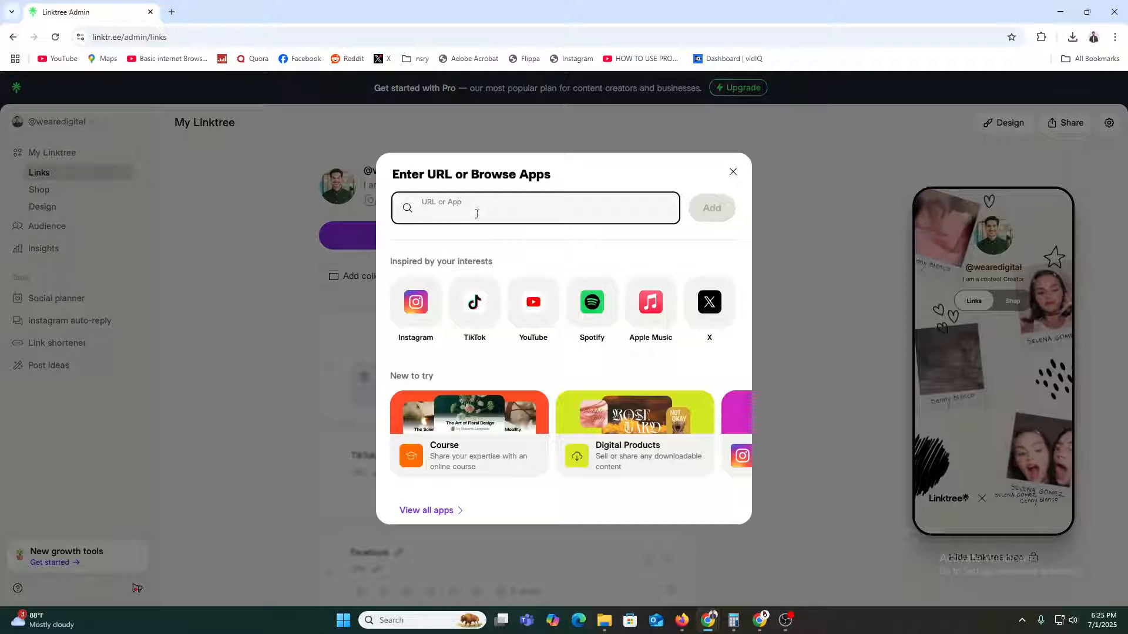
left_click(527, 325)
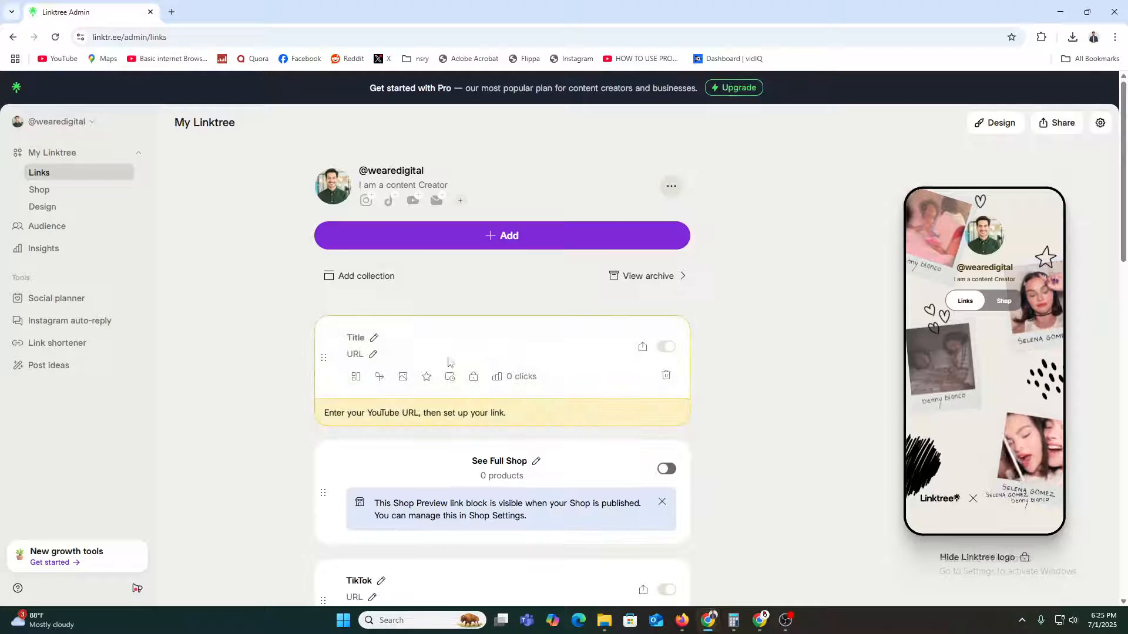
left_click(374, 340)
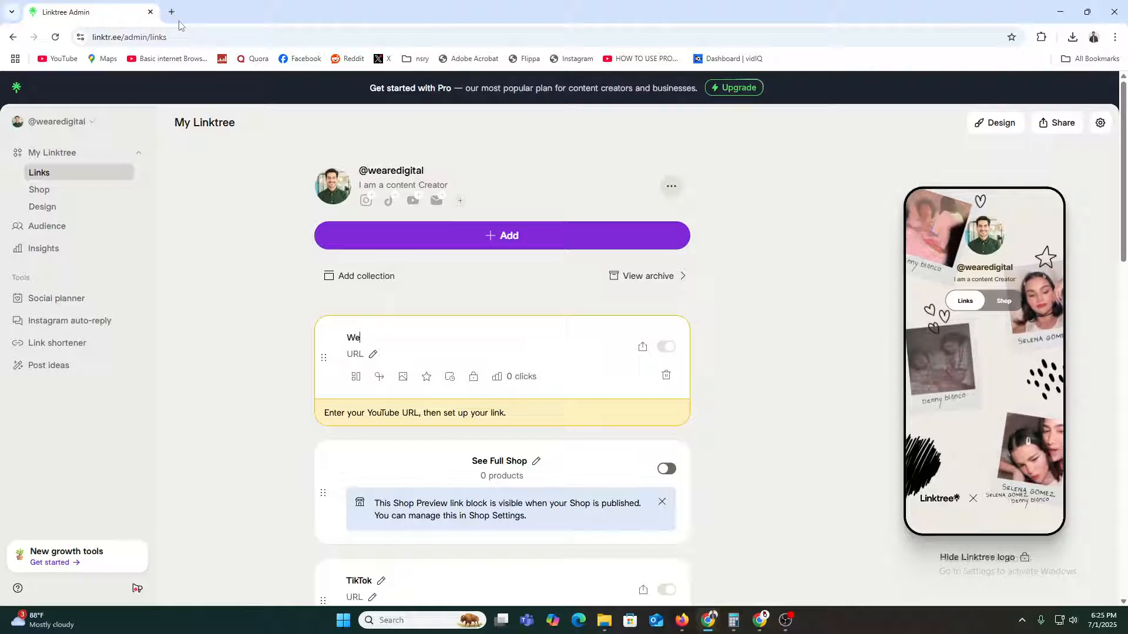
type("We Are")
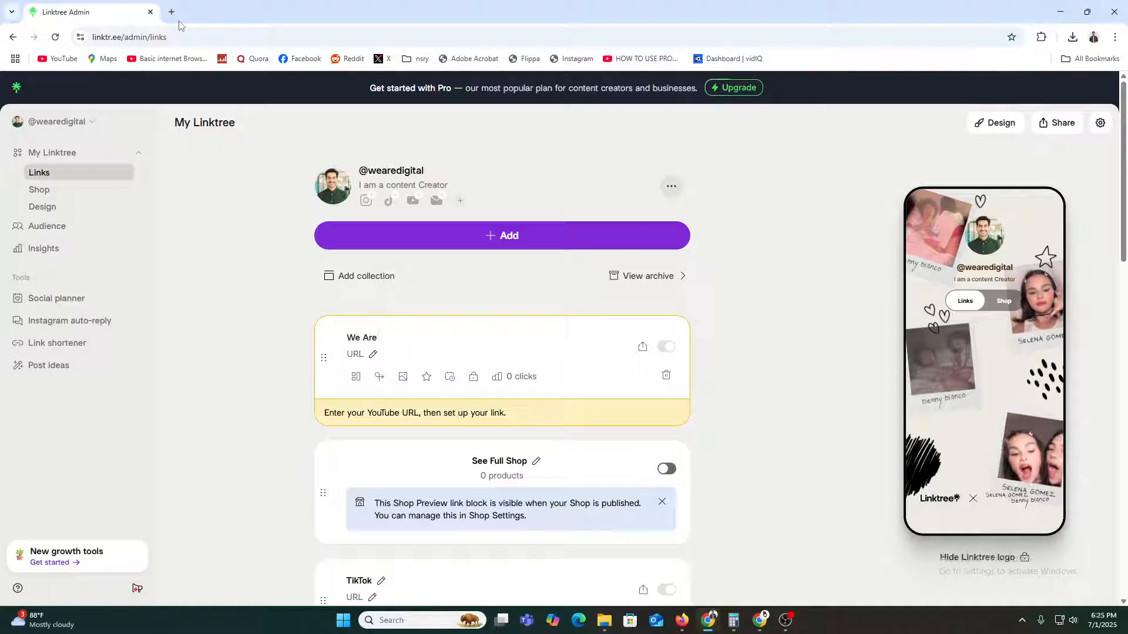
type(" Digital")
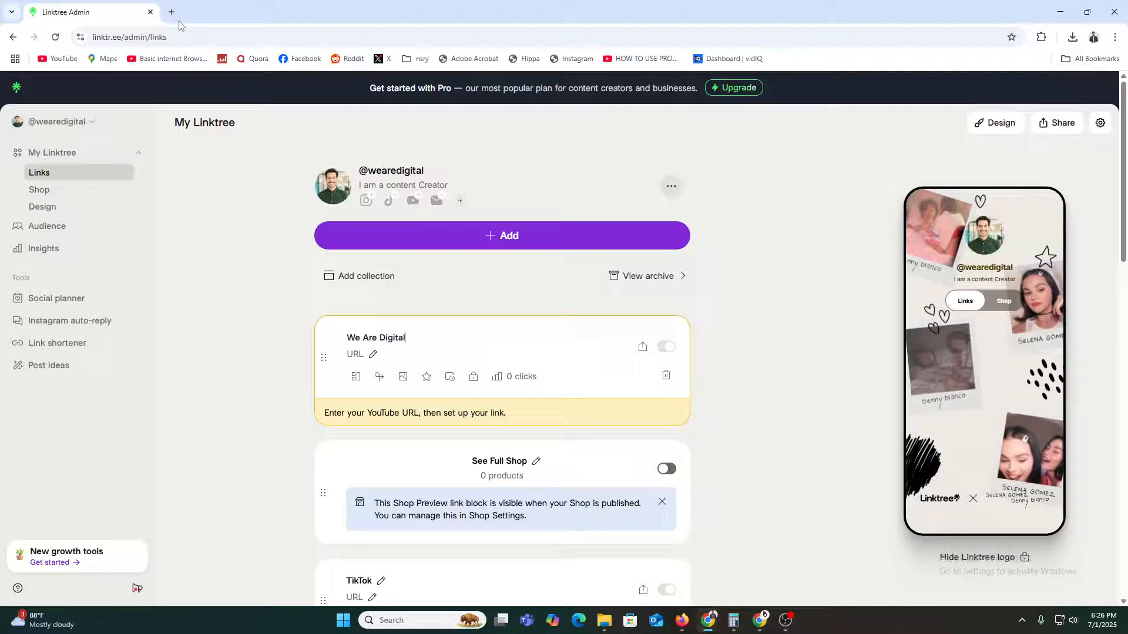
left_click(171, 12)
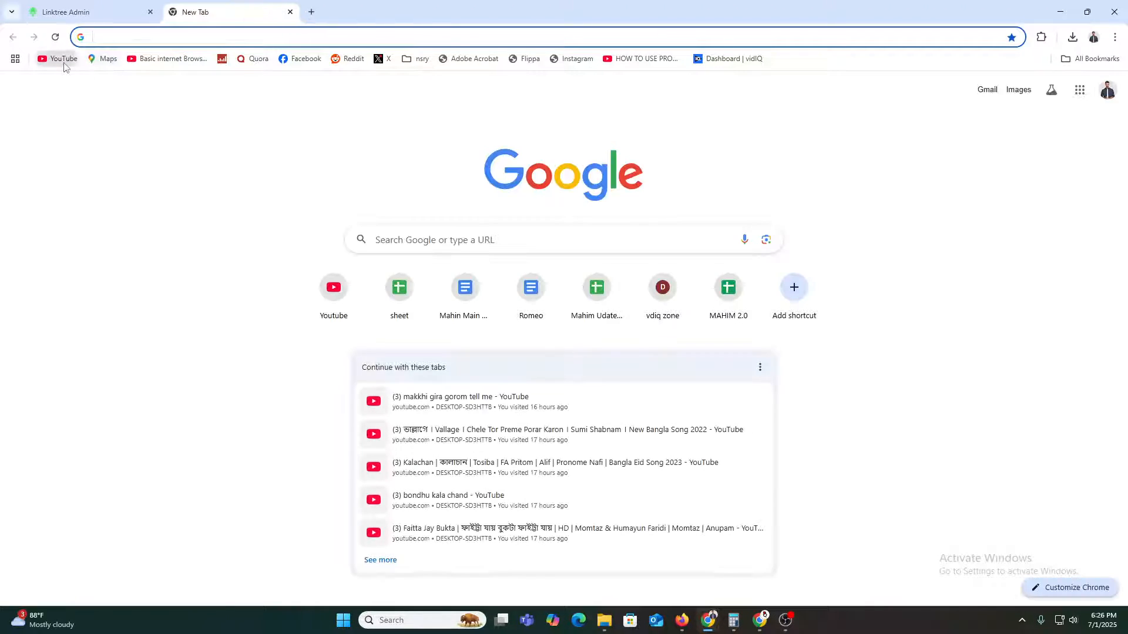
left_click(64, 59)
left_click(88, 11)
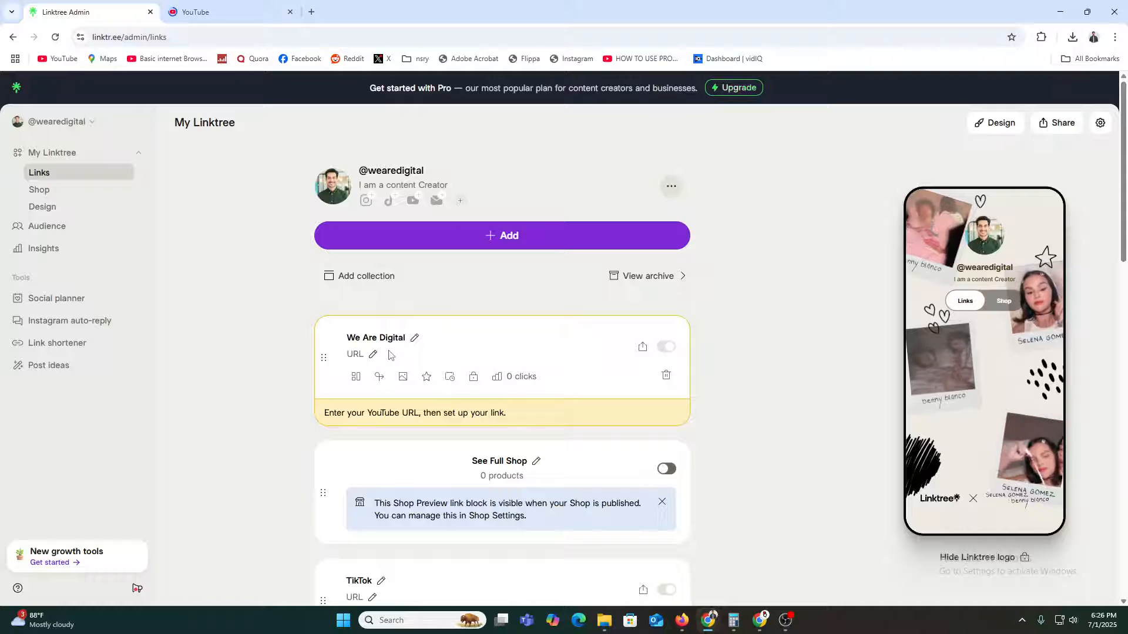
left_click(389, 355)
type("https://www.youtube.com/")
left_click(692, 382)
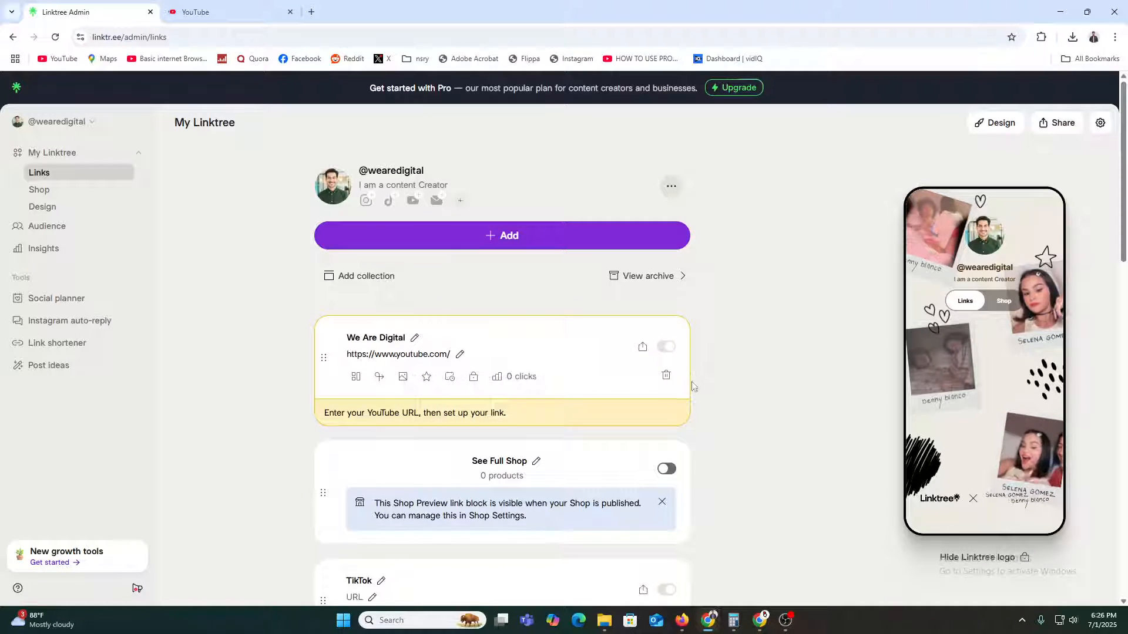
left_click(667, 347)
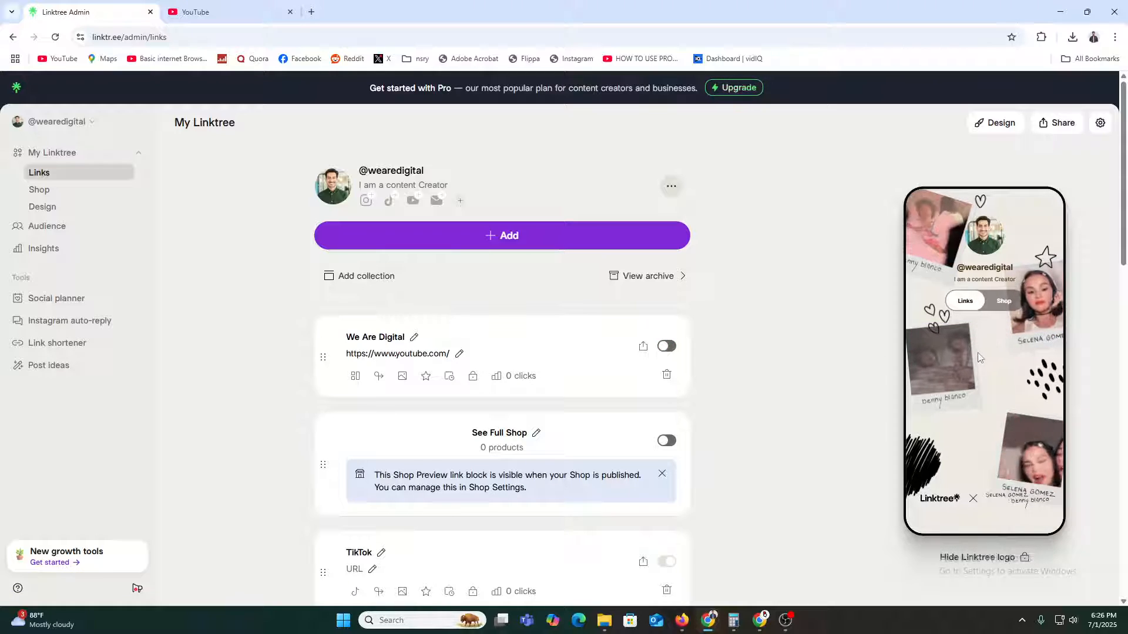
left_click(667, 347)
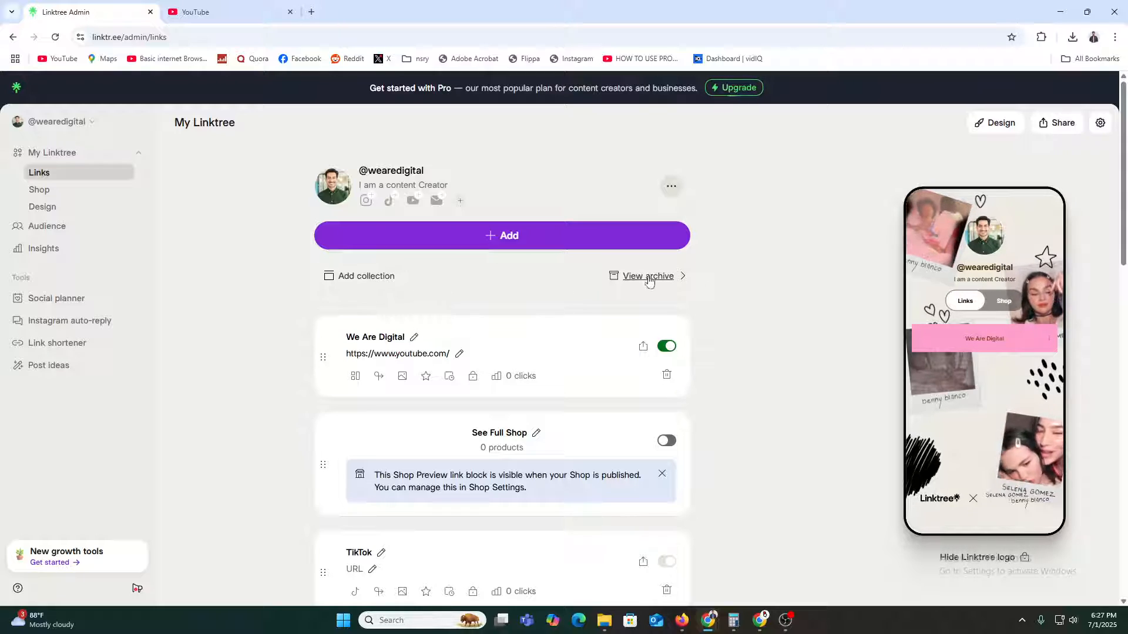
- Set the social icon position to Top so the icons display at the top of the profile
left_click(372, 199)
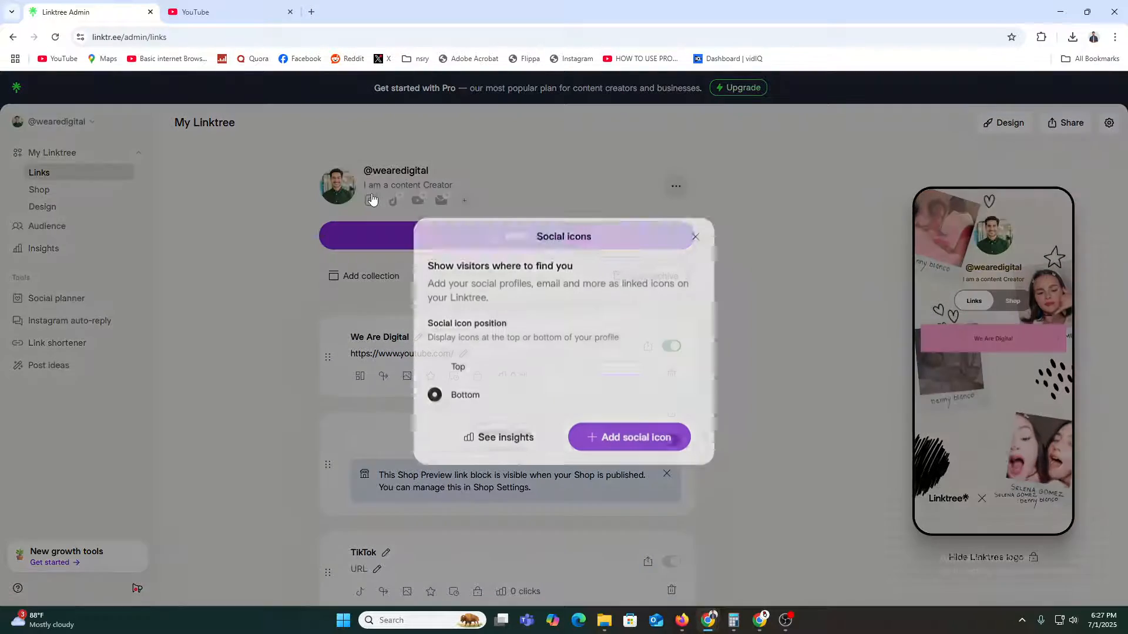
left_click(693, 242)
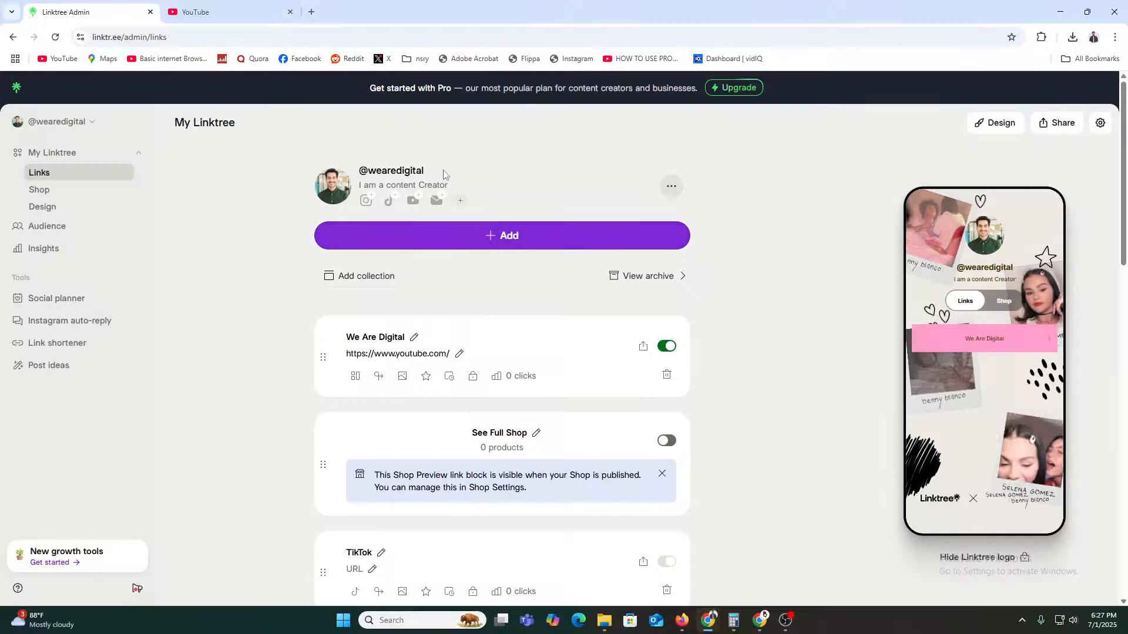
left_click(418, 200)
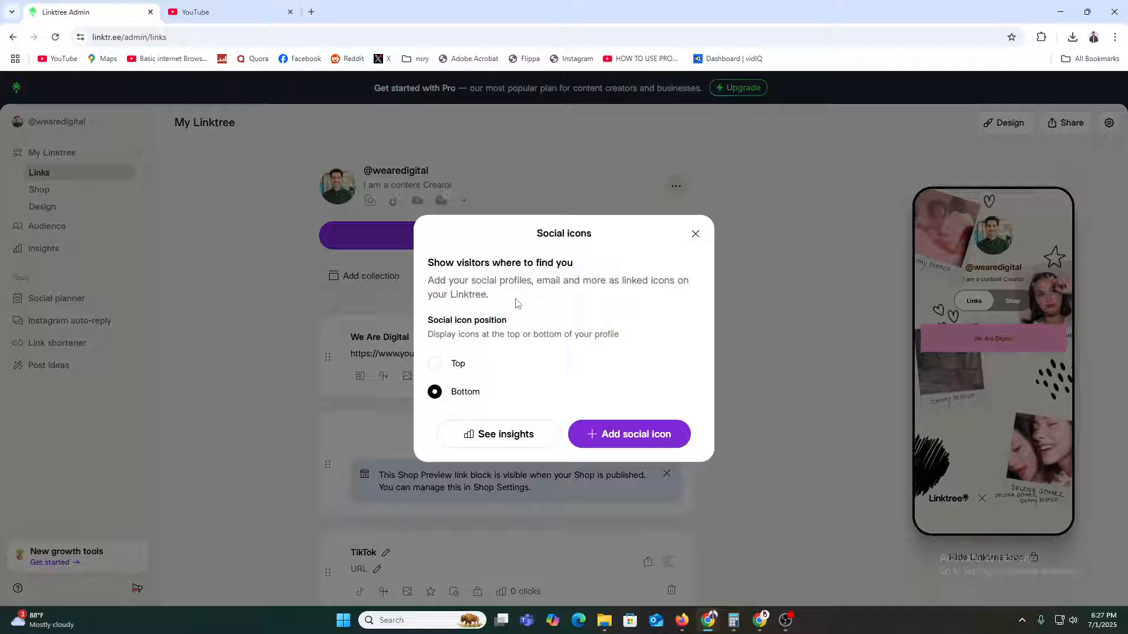
left_click(452, 365)
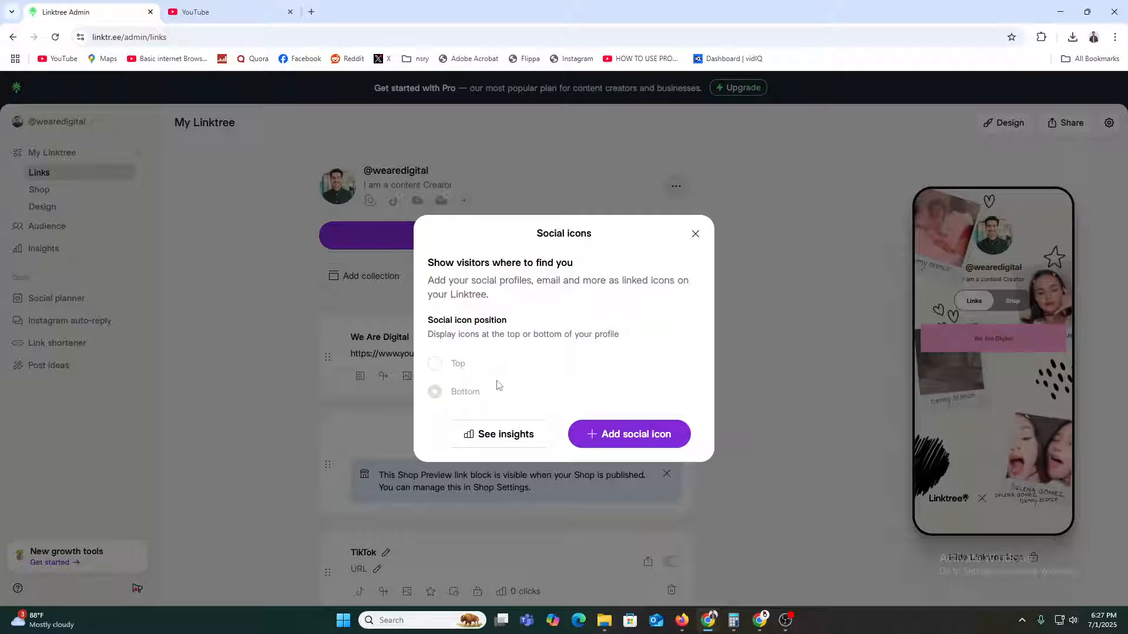
left_click(643, 451)
left_click(509, 411)
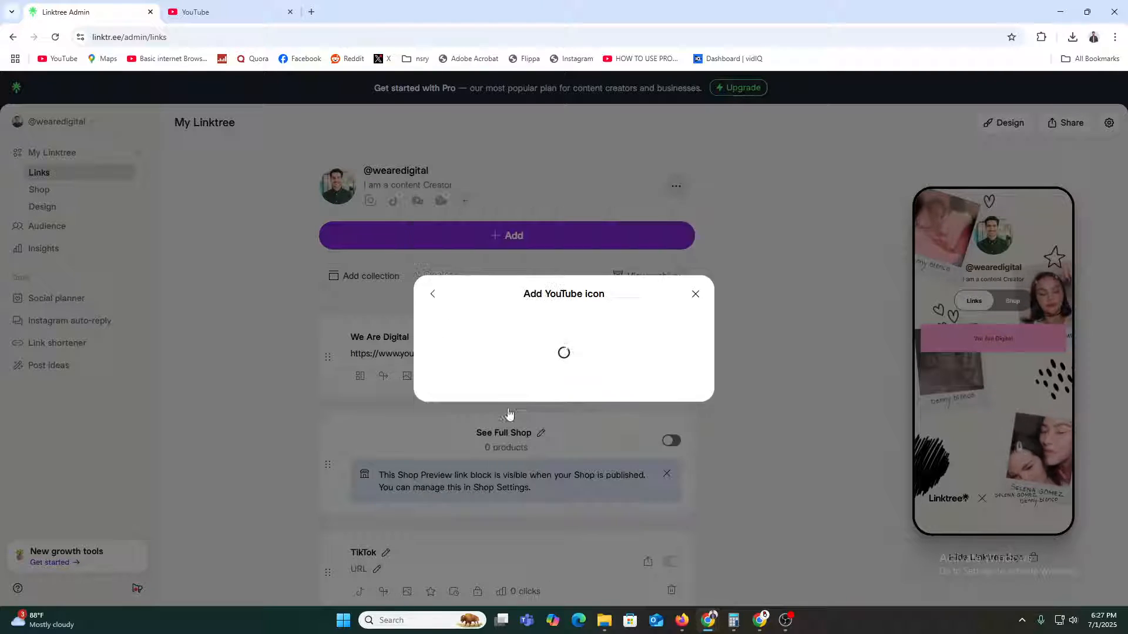
left_click(505, 319)
left_click(234, 5)
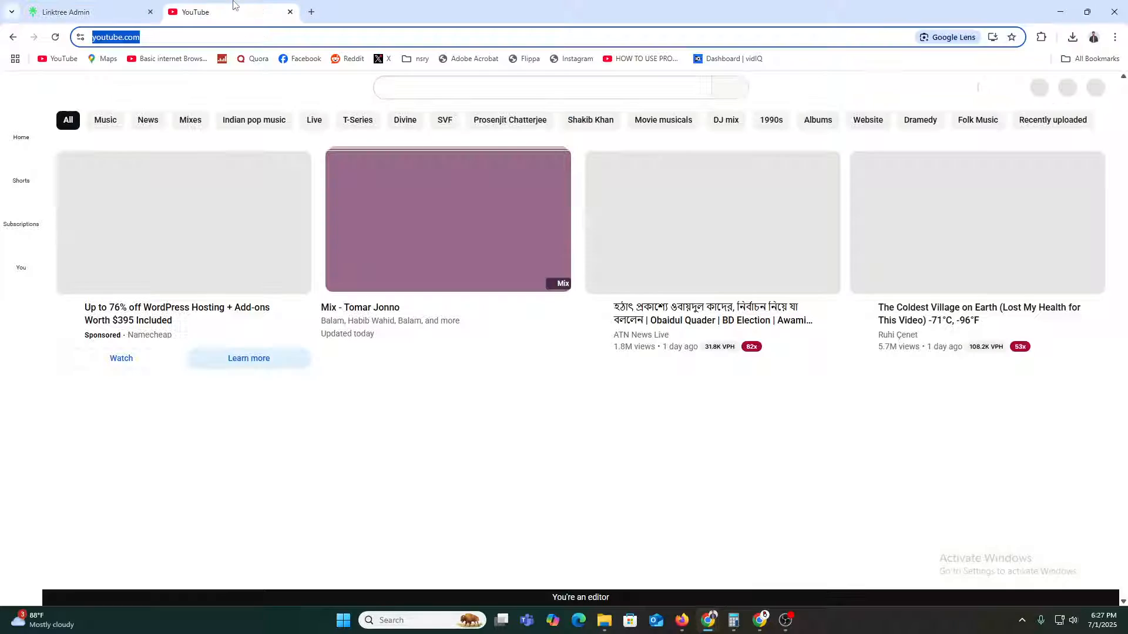
left_click(66, 12)
type("https://www.youtube.com/")
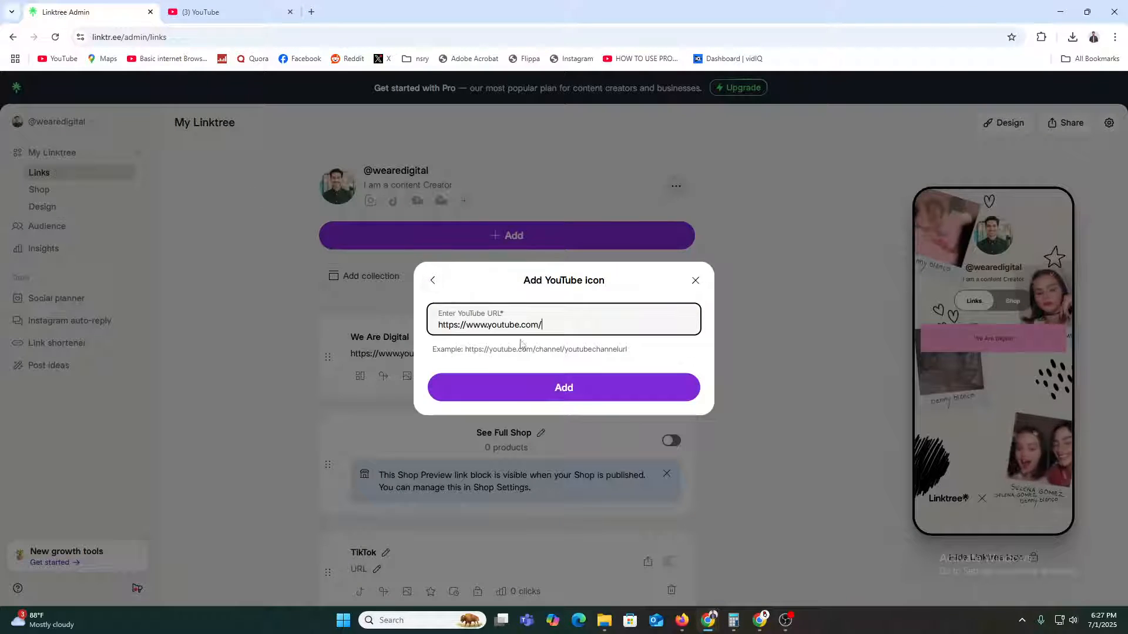
left_click(575, 388)
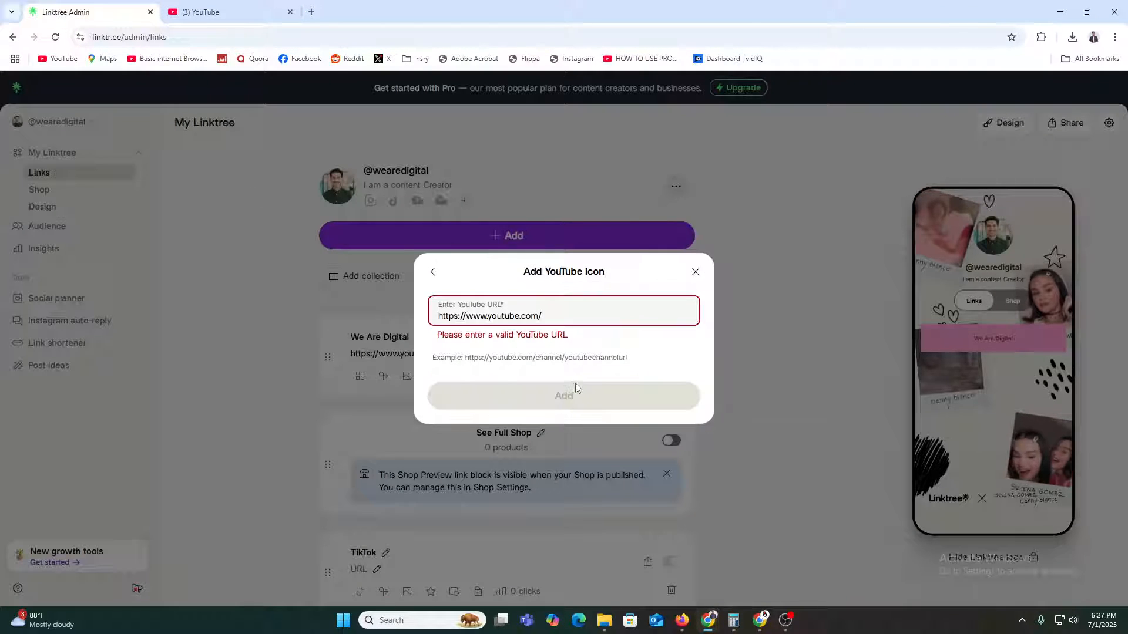
- Complete the YouTube icon's URL with the channel handle, add the icon and test it from the profile preview
left_click(566, 317)
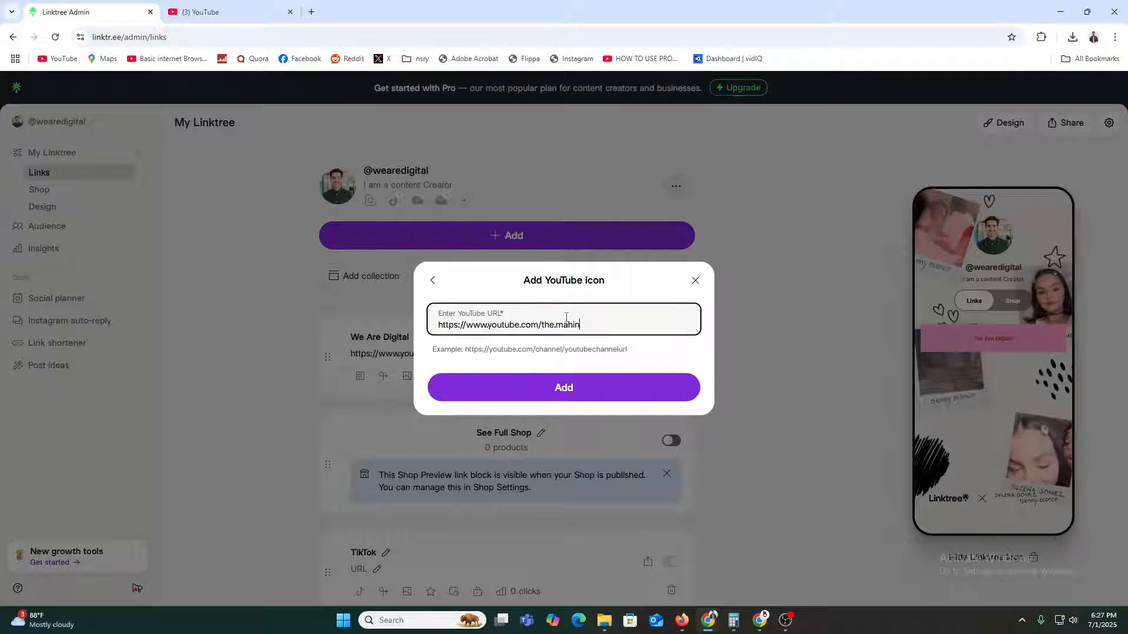
left_click(593, 391)
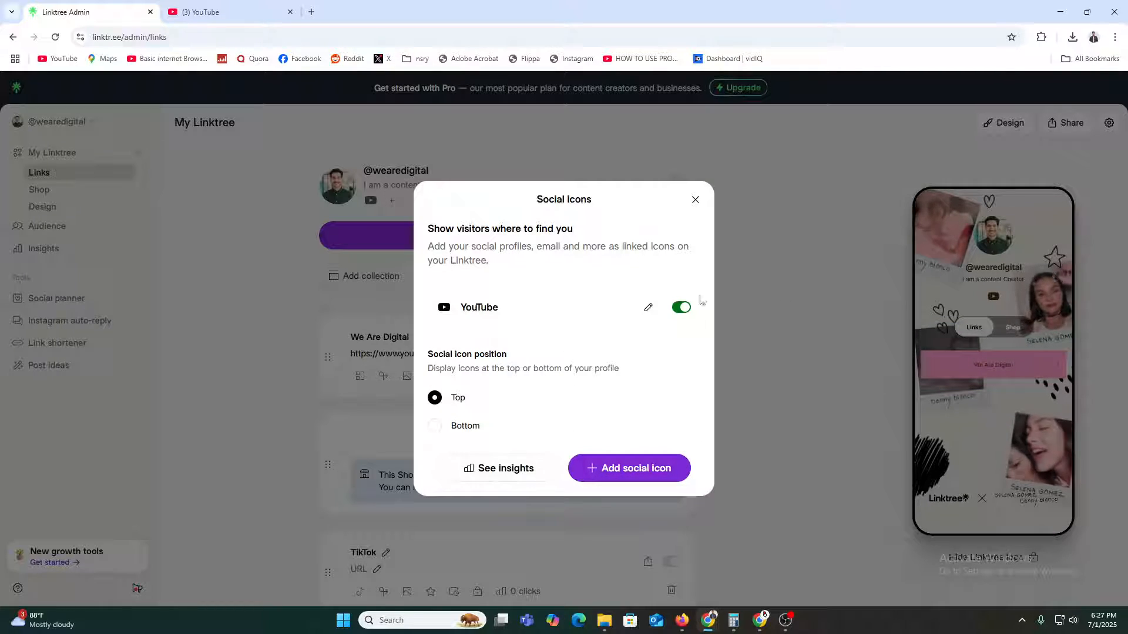
left_click(694, 201)
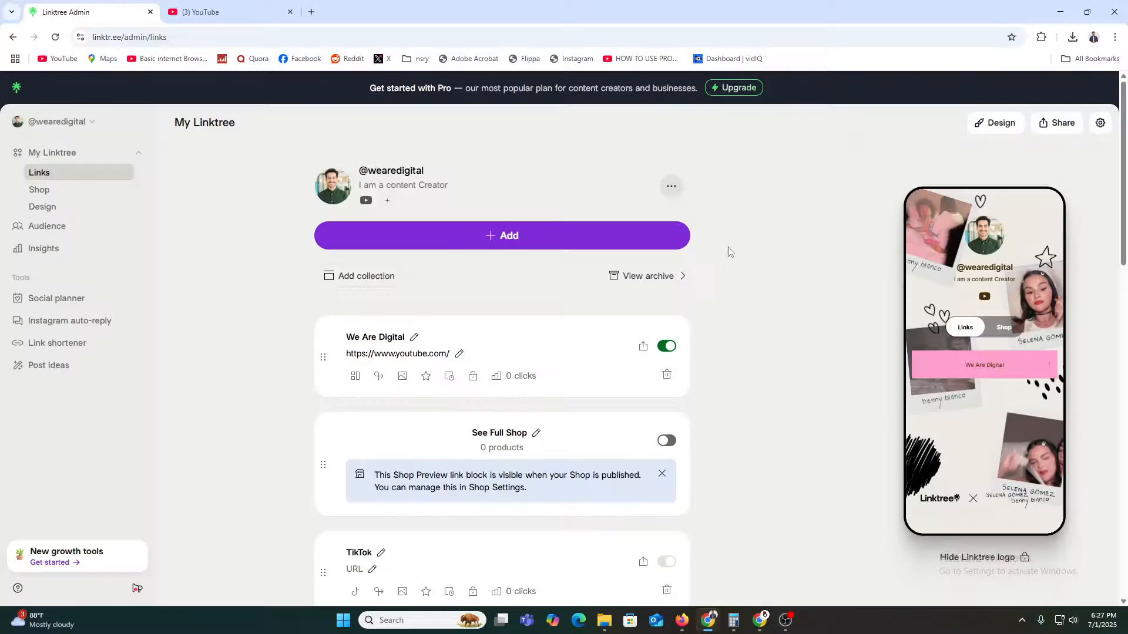
left_click(981, 295)
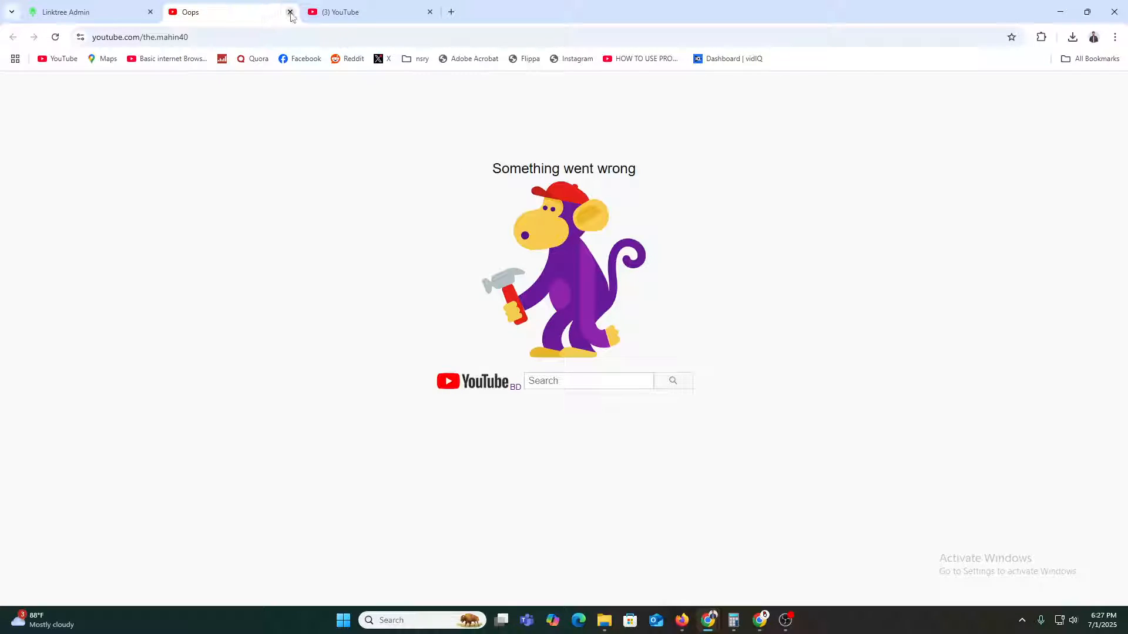
left_click(290, 13)
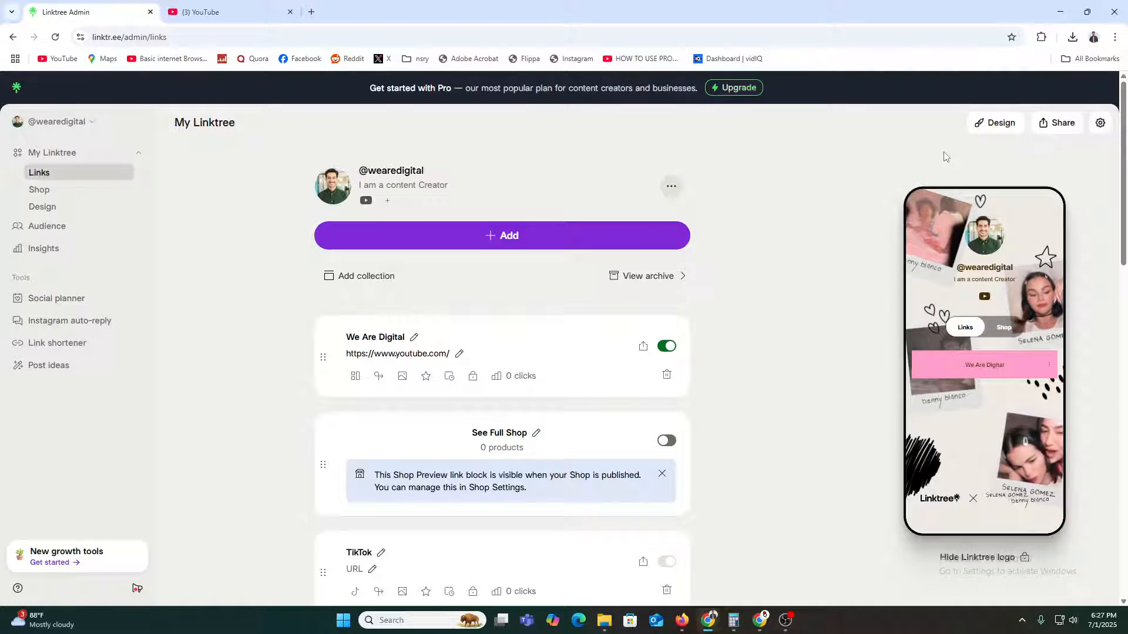
- Examine the remaining link entries in the links list, from TikTok down to Amazon Shop
scroll(585, 266, "down", 4)
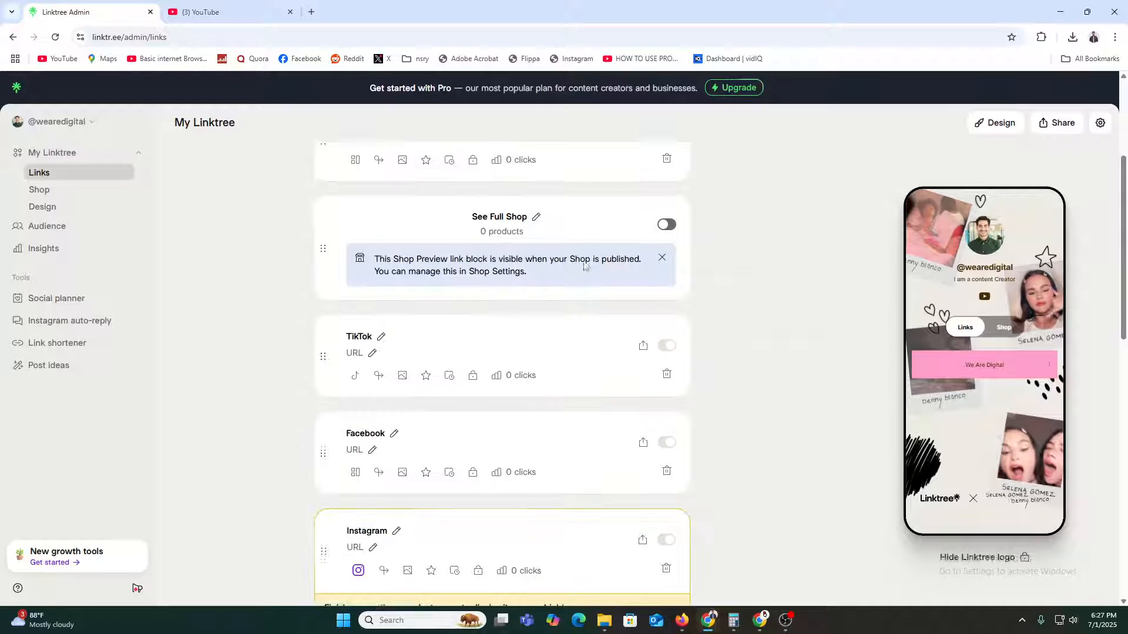
scroll(576, 269, "down", 10)
scroll(584, 393, "up", 2)
scroll(575, 433, "down", 2)
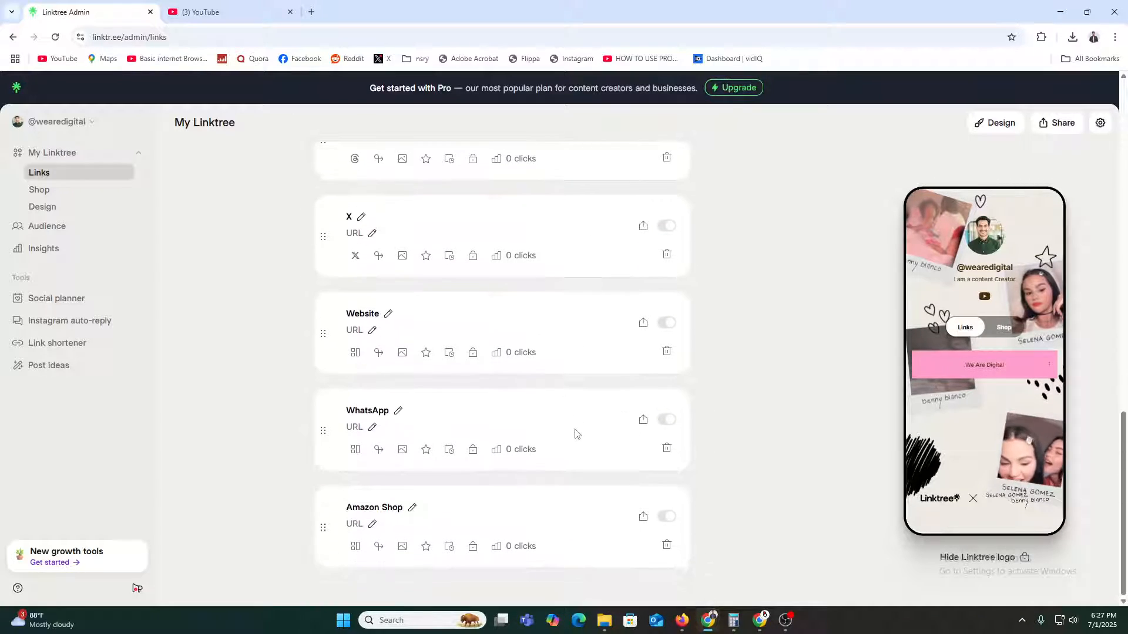
scroll(458, 493, "up", 10)
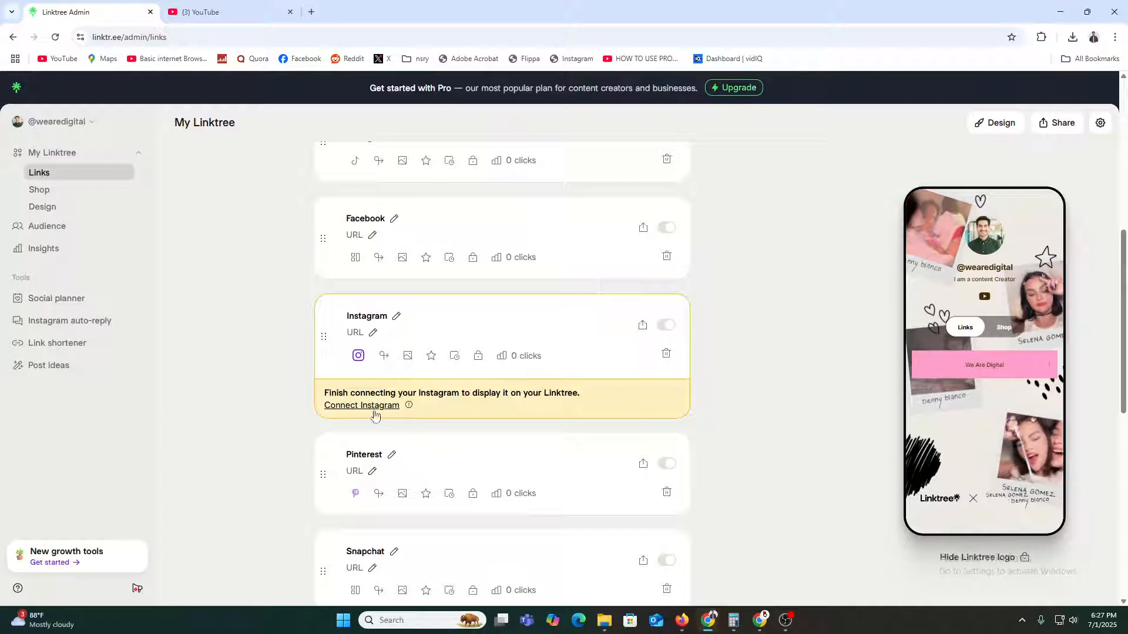
scroll(629, 466, "up", 3)
scroll(674, 491, "up", 3)
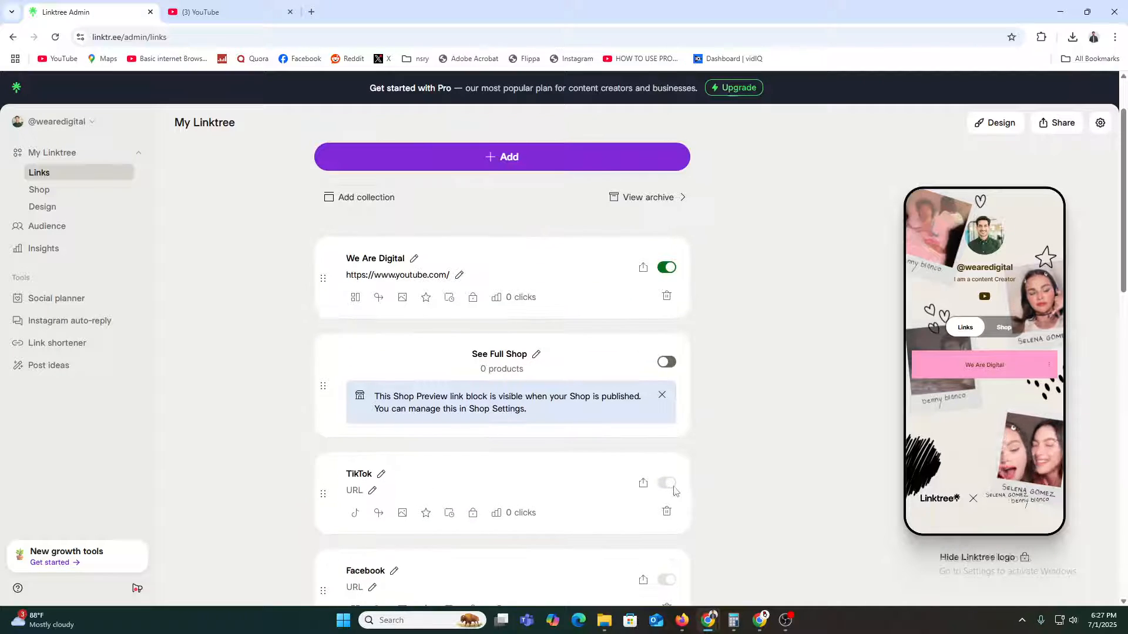
scroll(674, 491, "up", 2)
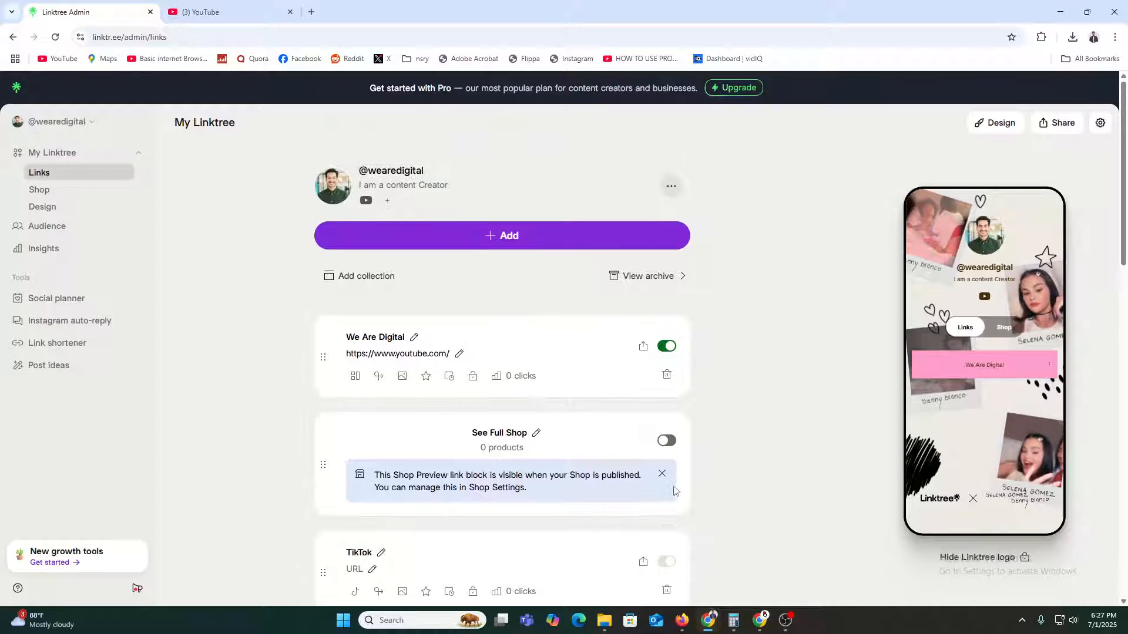
- Add a new untitled collection to the links list, and view the link archive before returning to the list
left_click(339, 279)
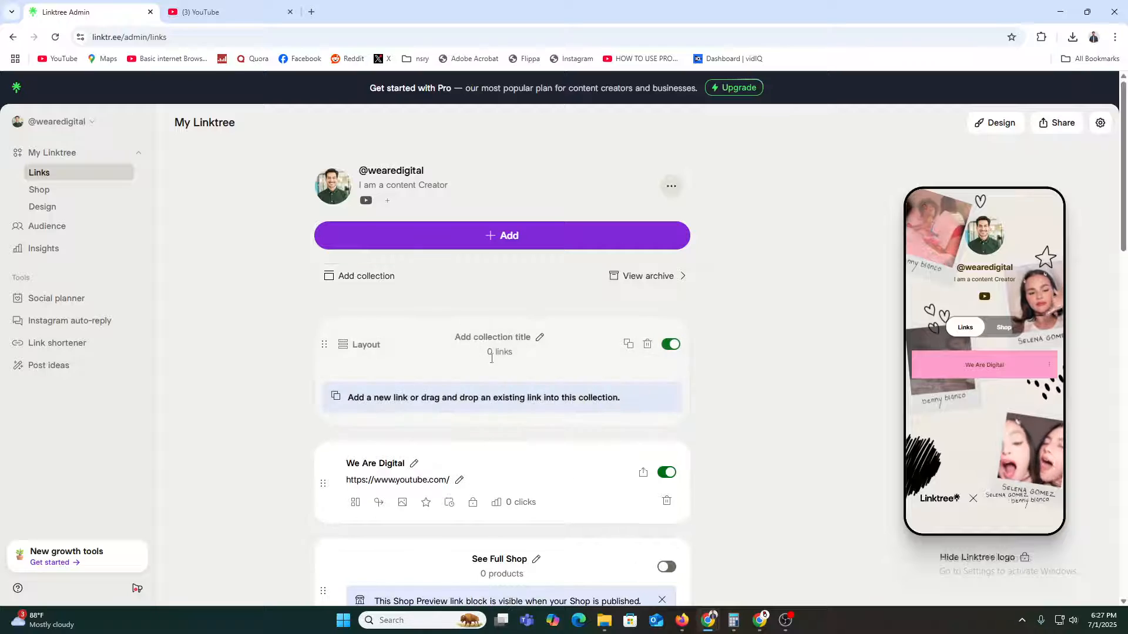
left_click(648, 344)
scroll(750, 288, "down", 3)
left_click(750, 290)
scroll(750, 295, "up", 3)
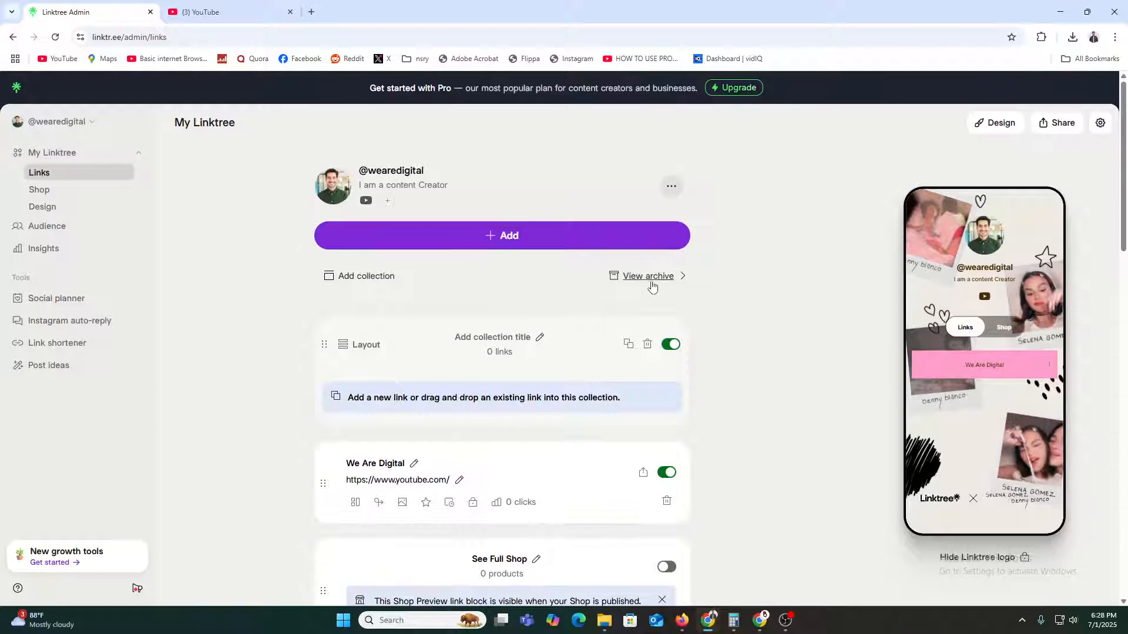
left_click(647, 276)
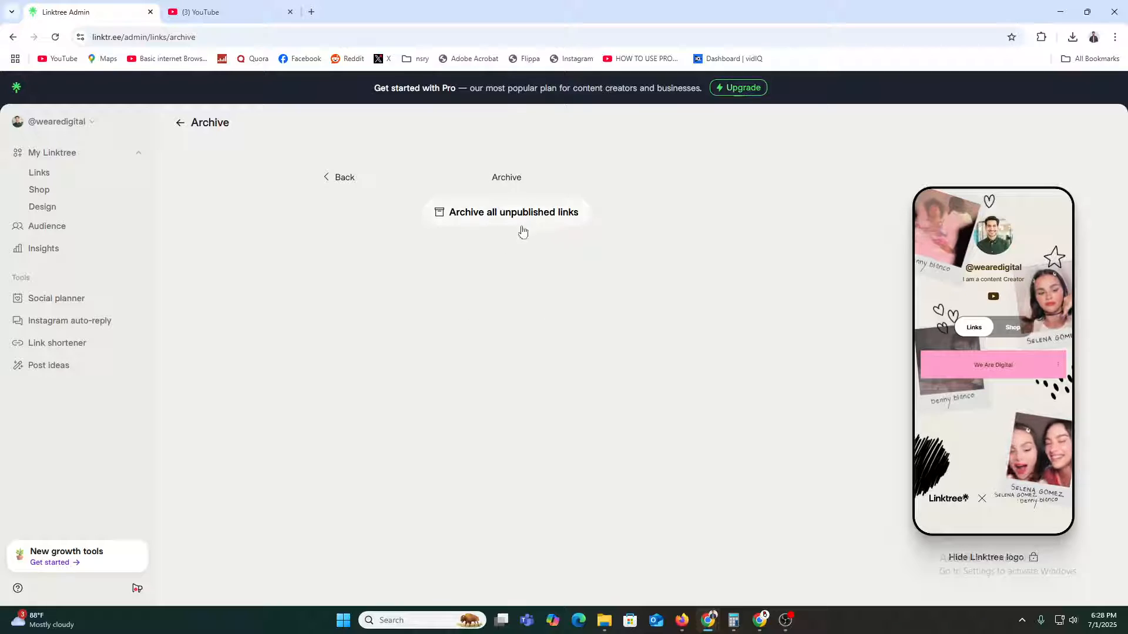
left_click(331, 185)
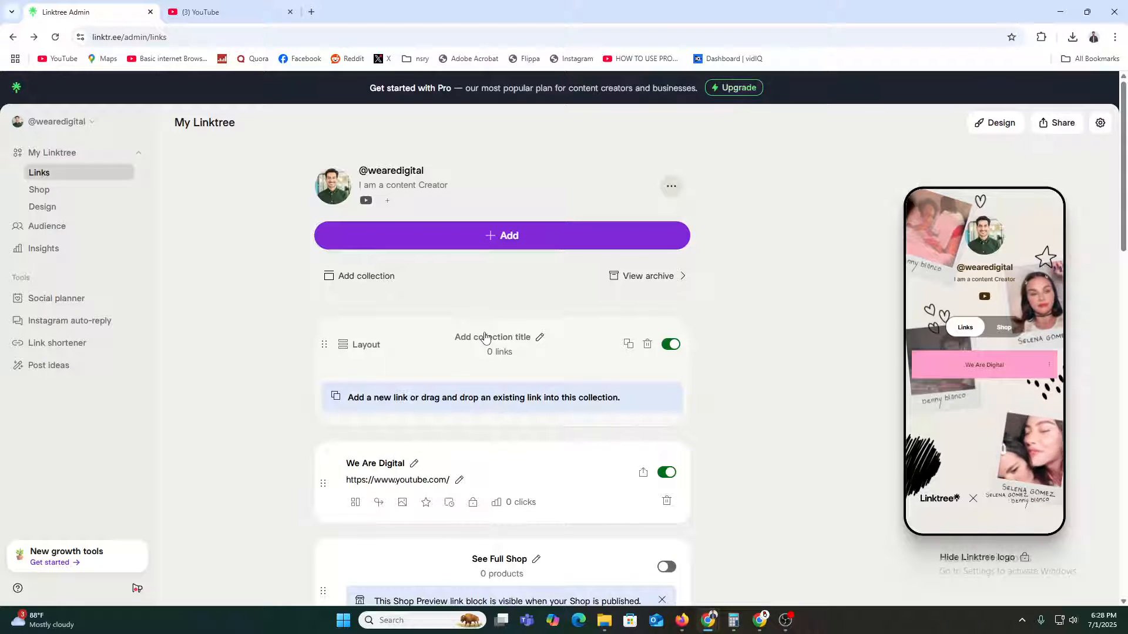
- Open the Linktree's design settings and look over the profile, theme and wallpaper options
left_click(1011, 122)
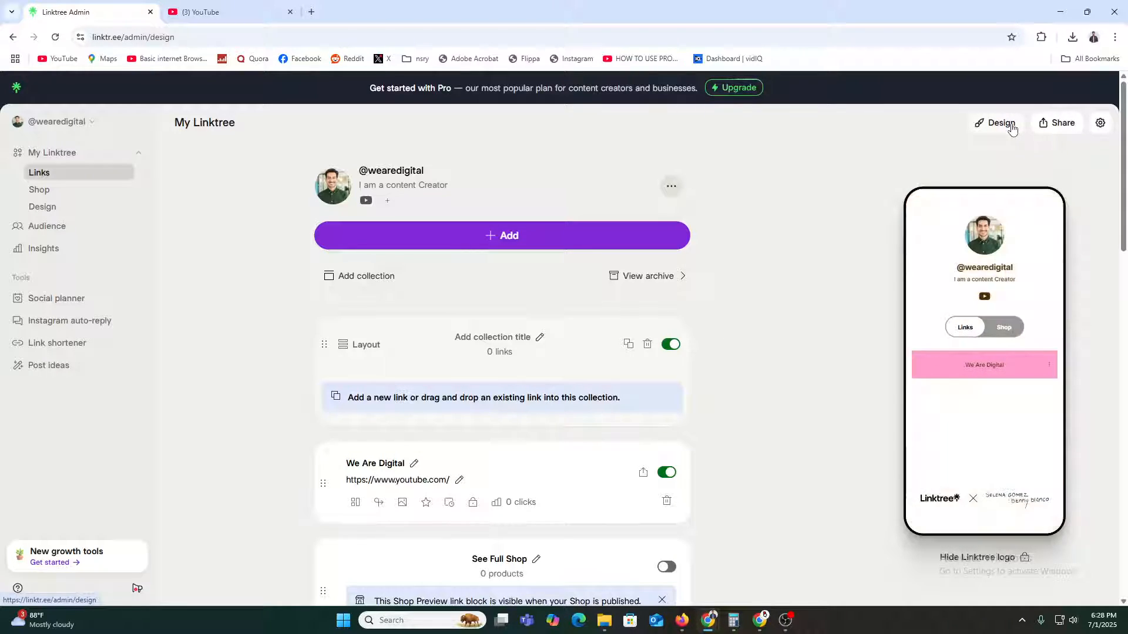
scroll(604, 431, "down", 3)
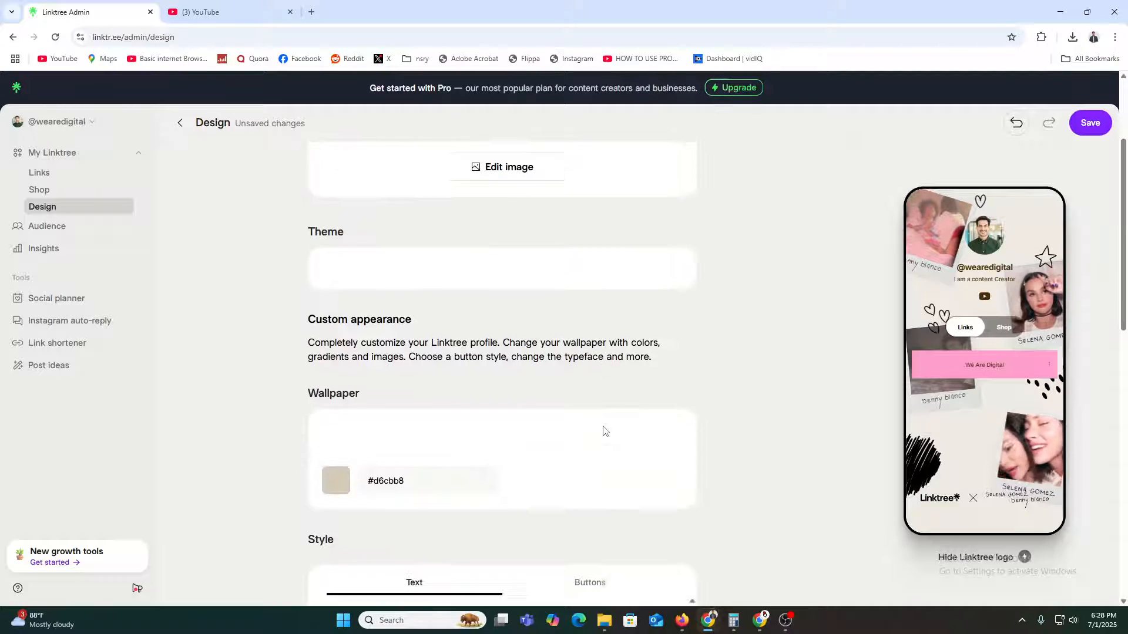
scroll(604, 432, "up", 4)
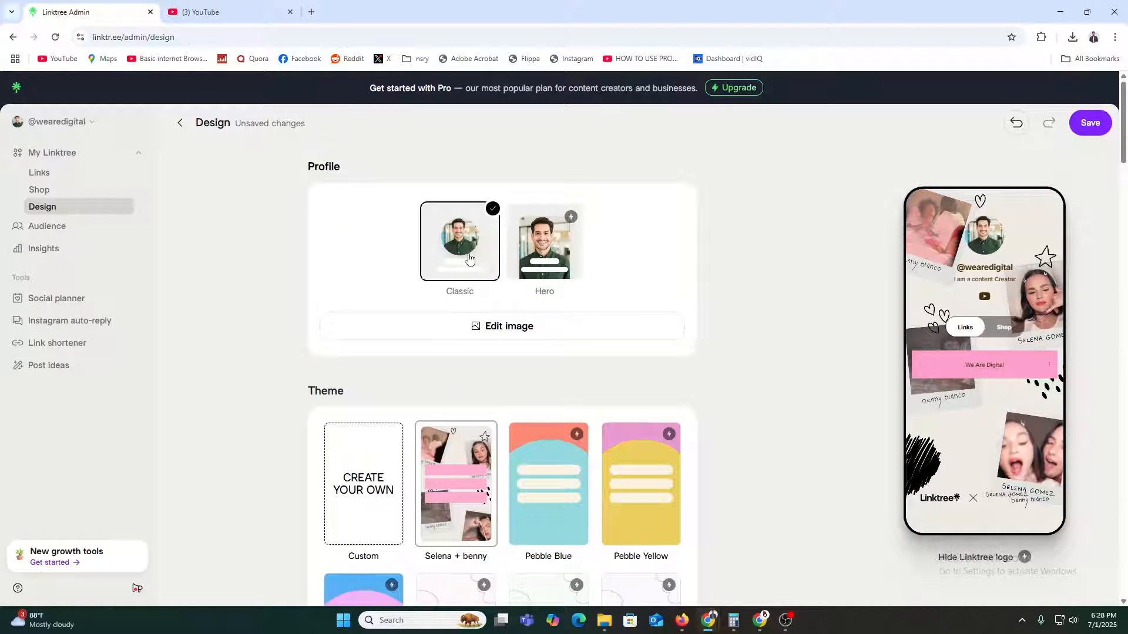
- Try the Hero profile style with its custom appearance options, and switch back to Classic
left_click(558, 256)
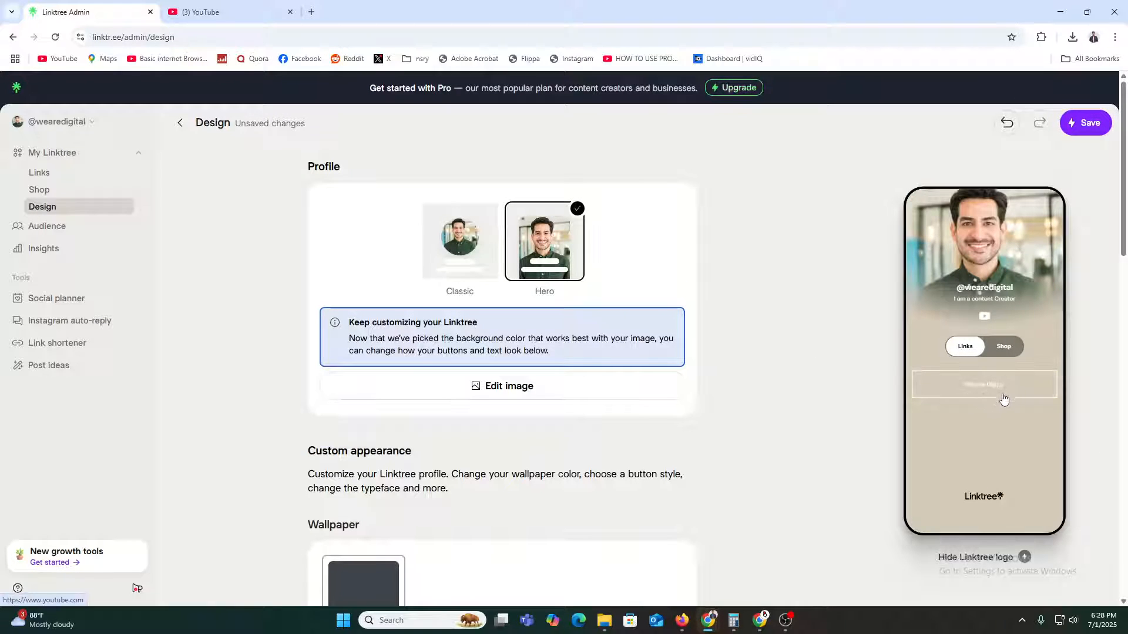
scroll(524, 503, "down", 7)
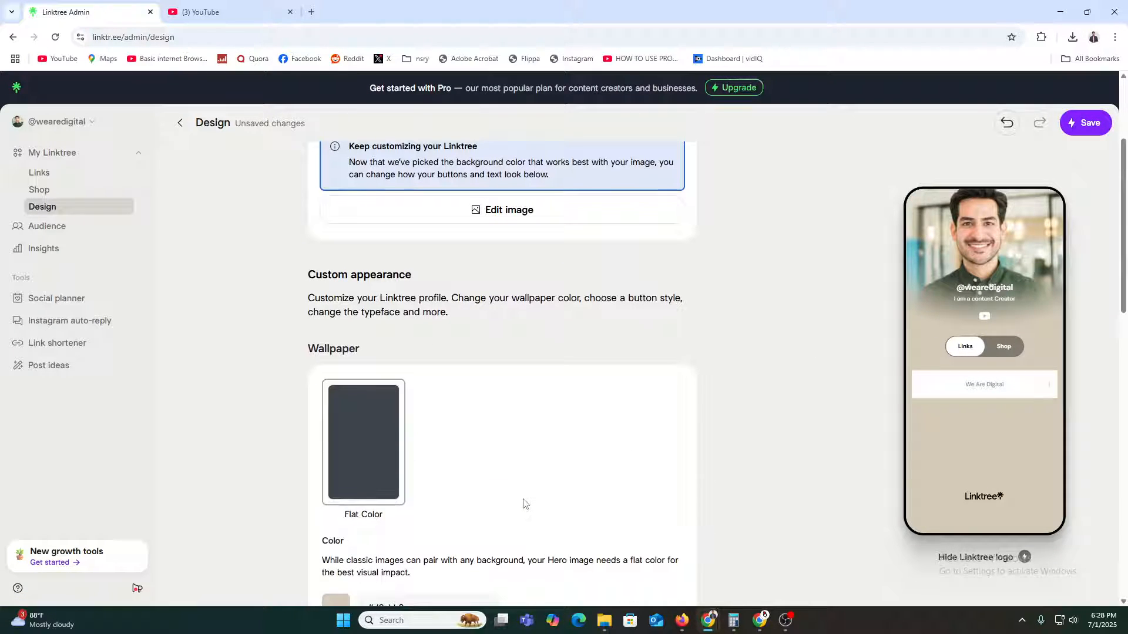
scroll(523, 500, "up", 5)
scroll(499, 456, "up", 2)
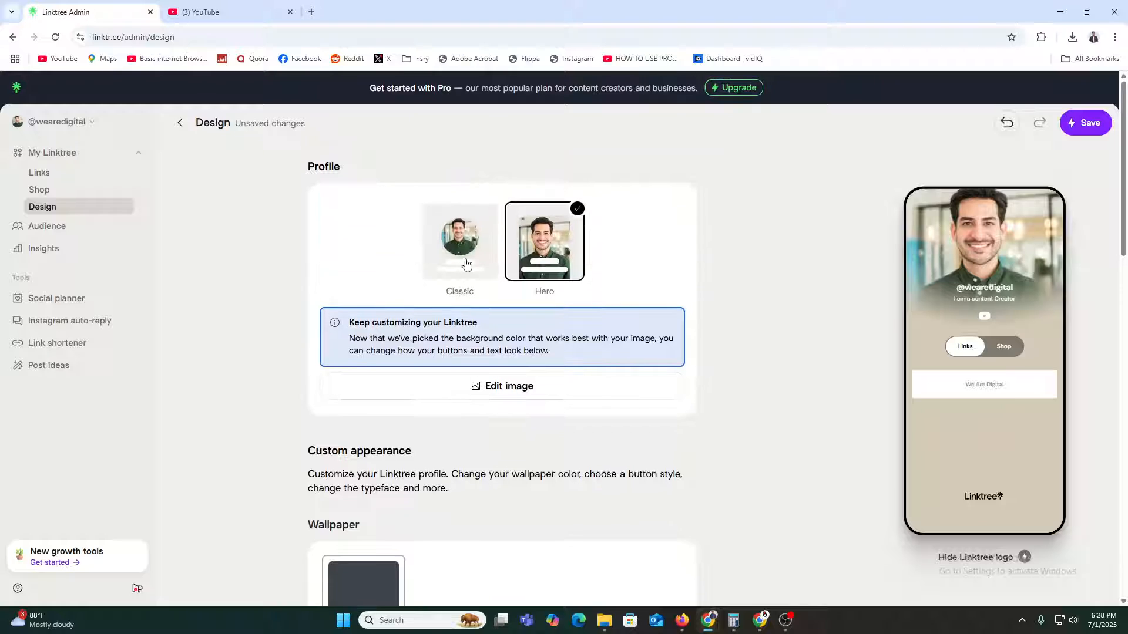
scroll(591, 464, "down", 15)
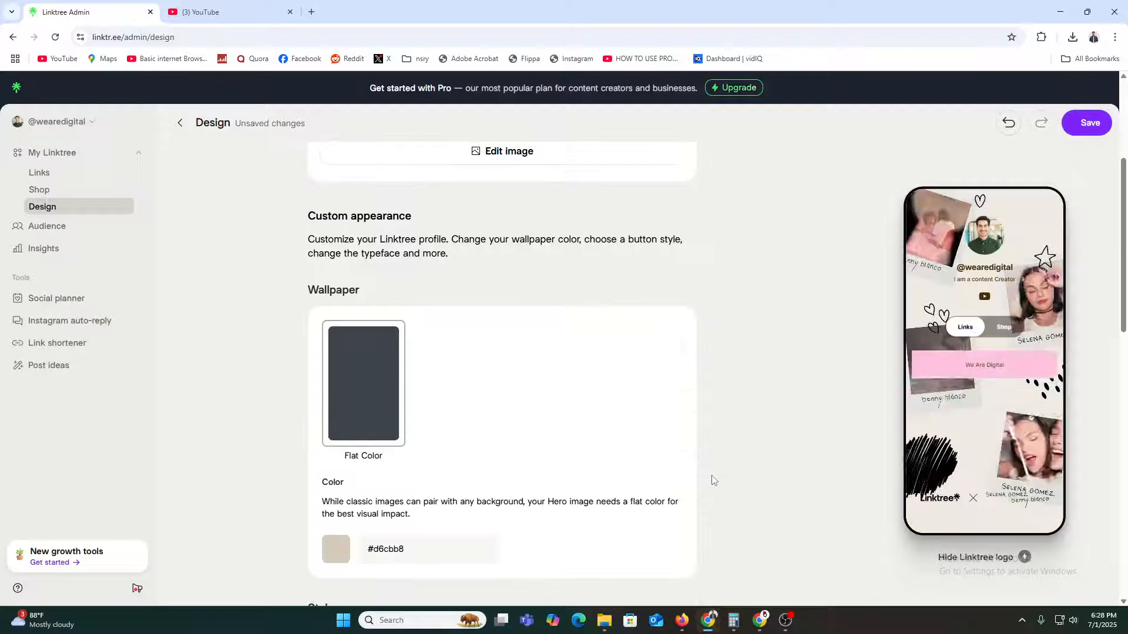
- Preview the Cloud Red theme, apply the Air White theme instead, save the design and return to the links page
left_click(491, 312)
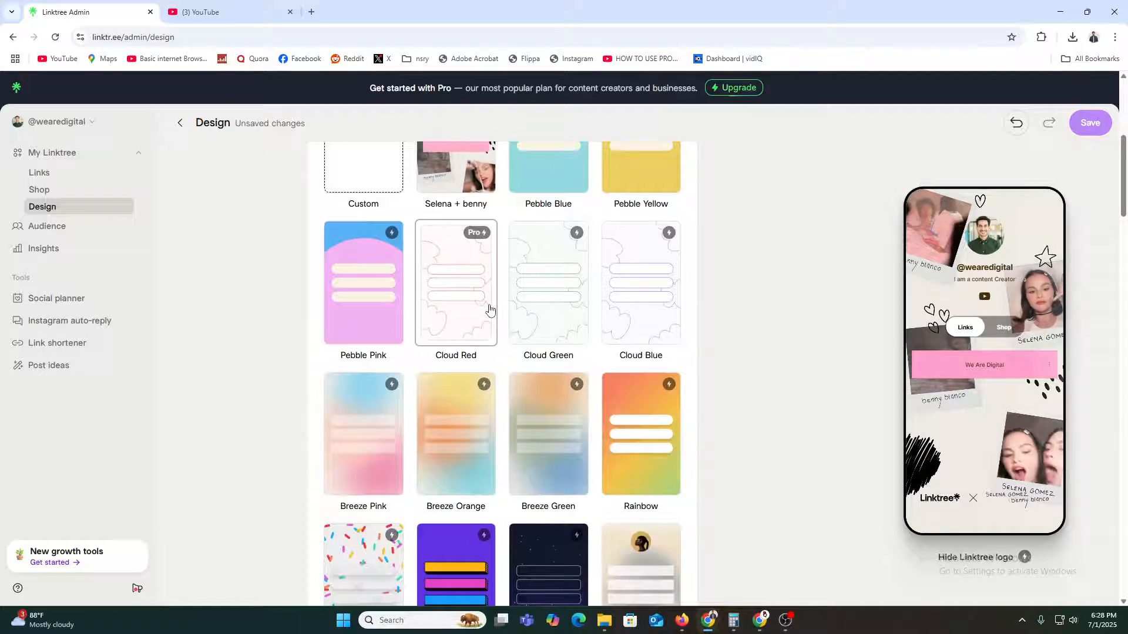
scroll(771, 565, "down", 10)
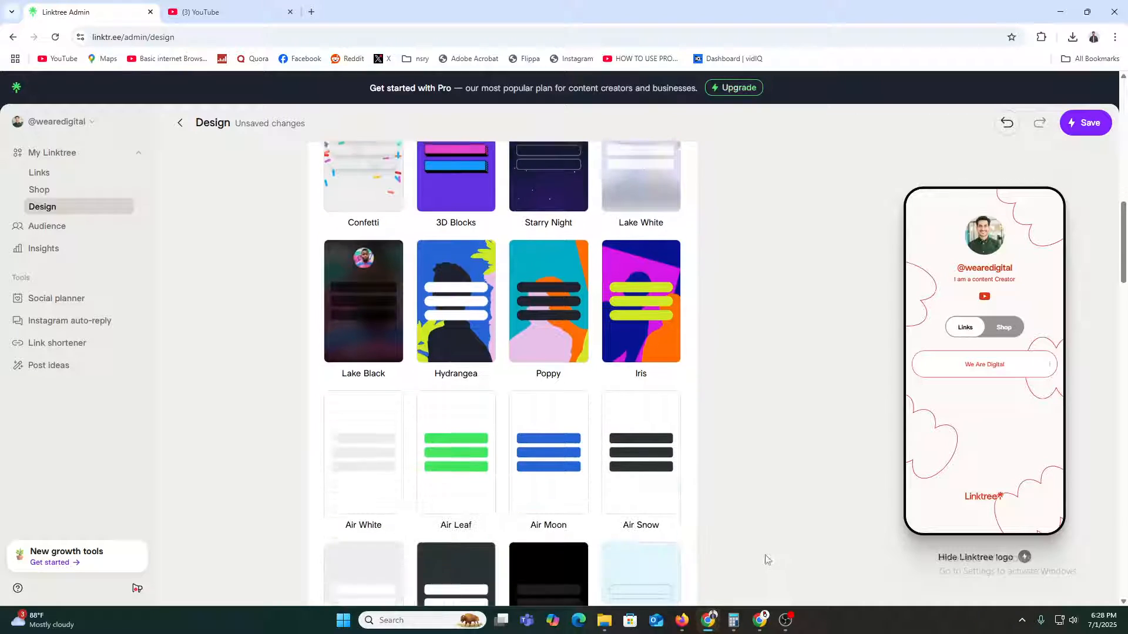
left_click(380, 284)
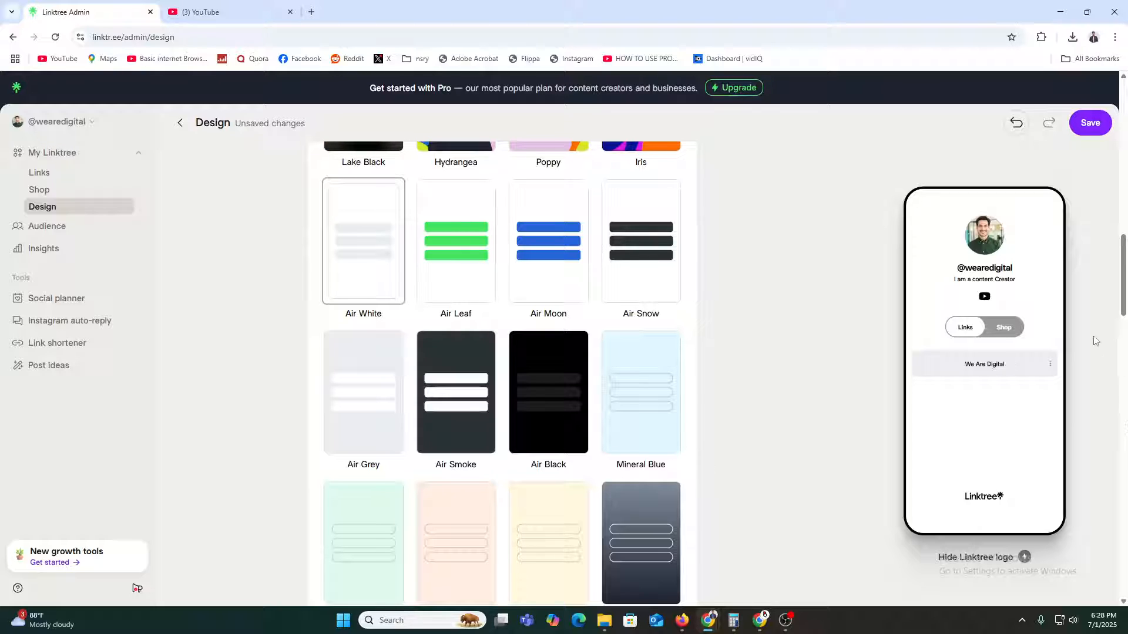
left_click(1100, 126)
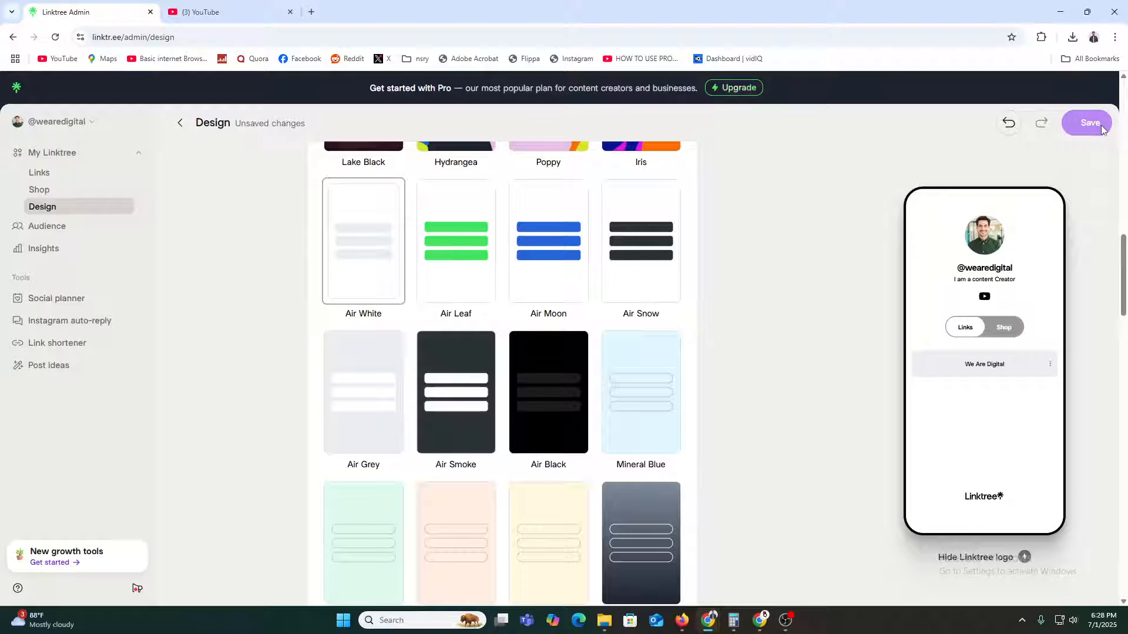
scroll(571, 348, "up", 10)
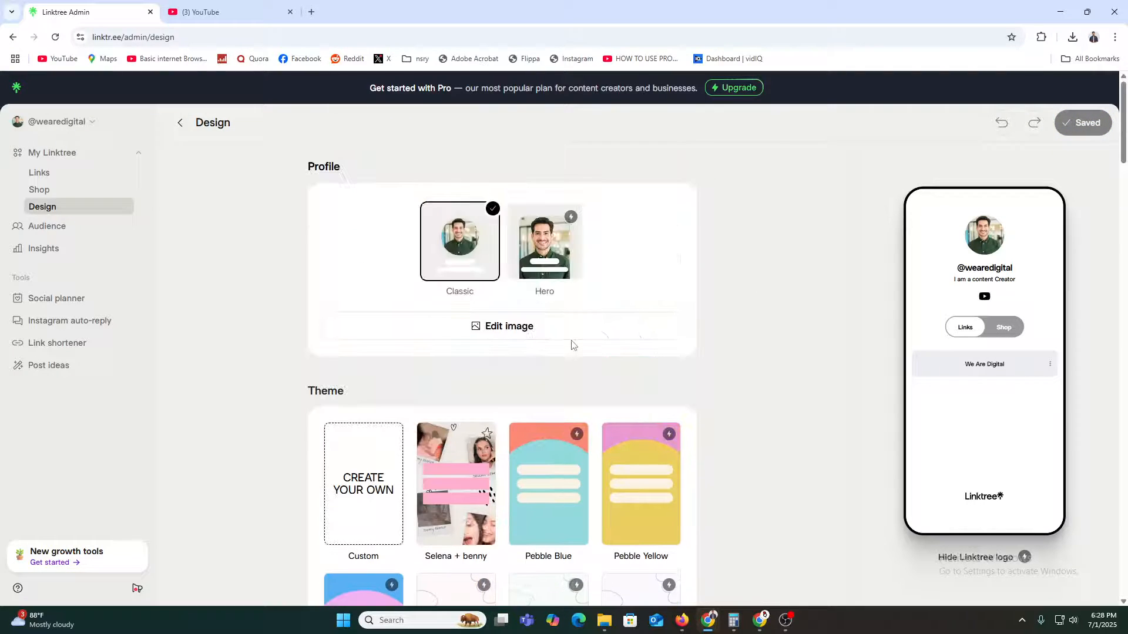
left_click(184, 129)
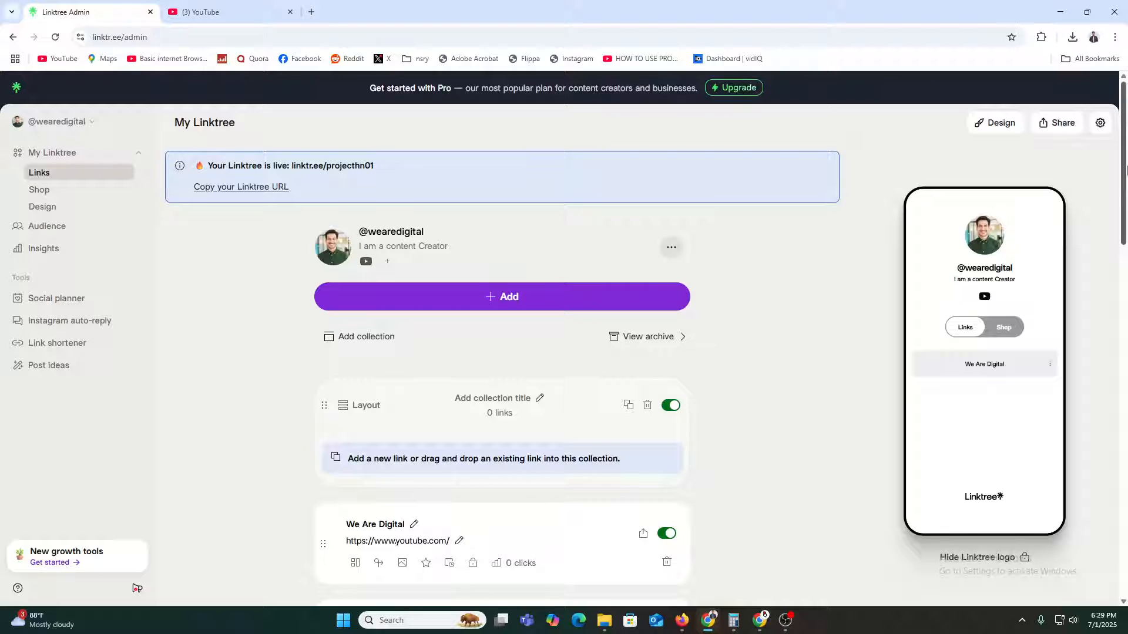
- Open the Linktree account settings and look over the support banner, mailing list, social integration and shop options
left_click(1097, 129)
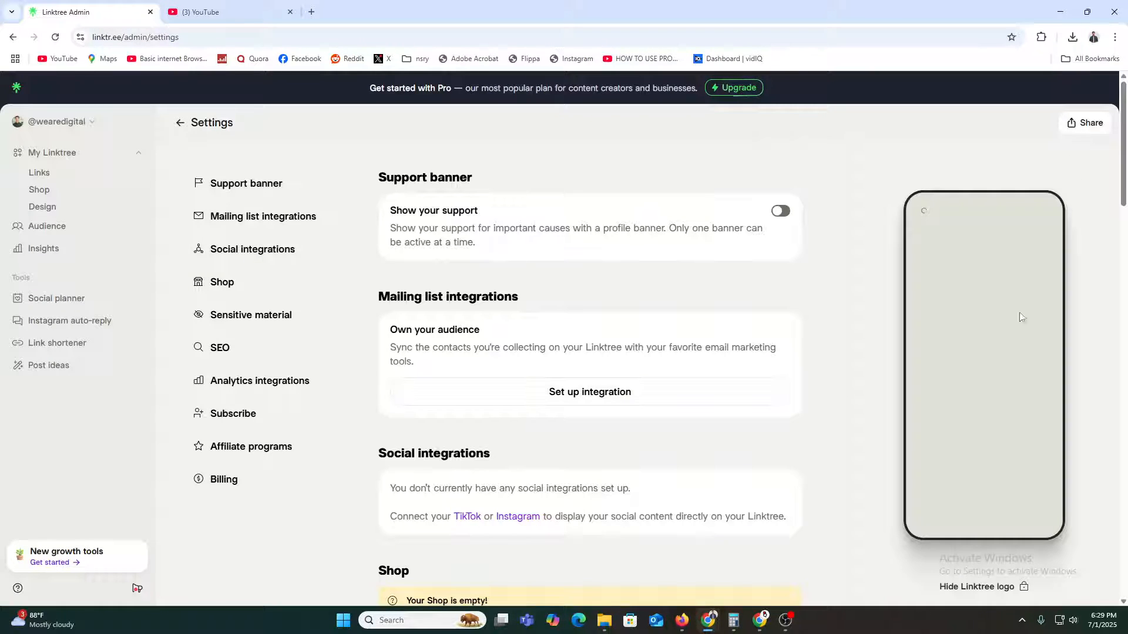
scroll(984, 382, "down", 5)
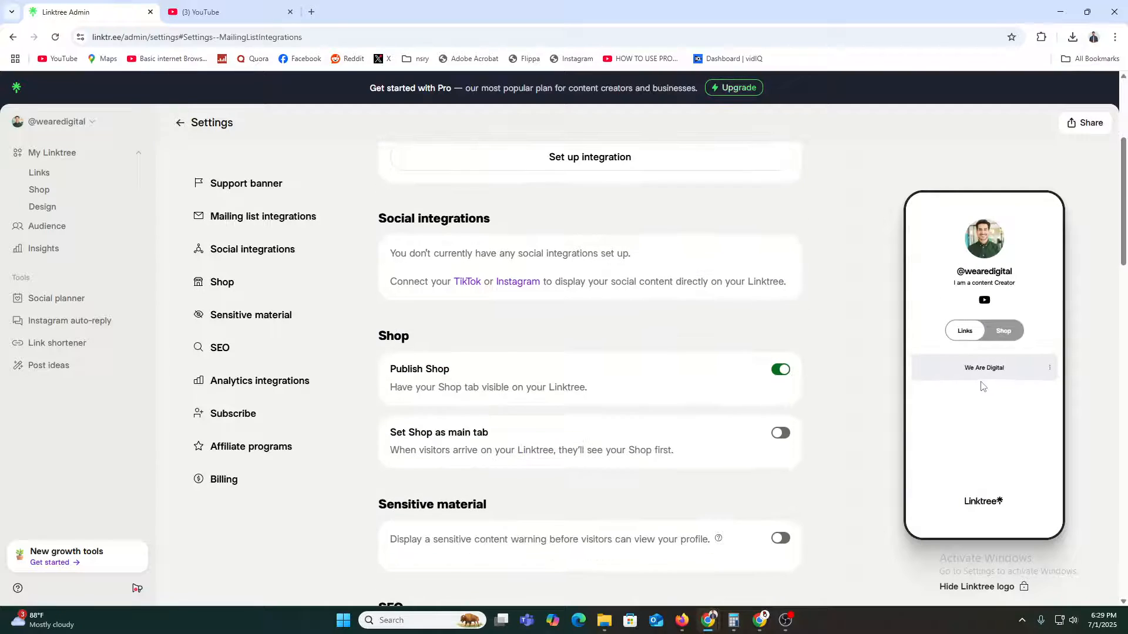
scroll(1013, 420, "down", 2)
scroll(1014, 420, "up", 7)
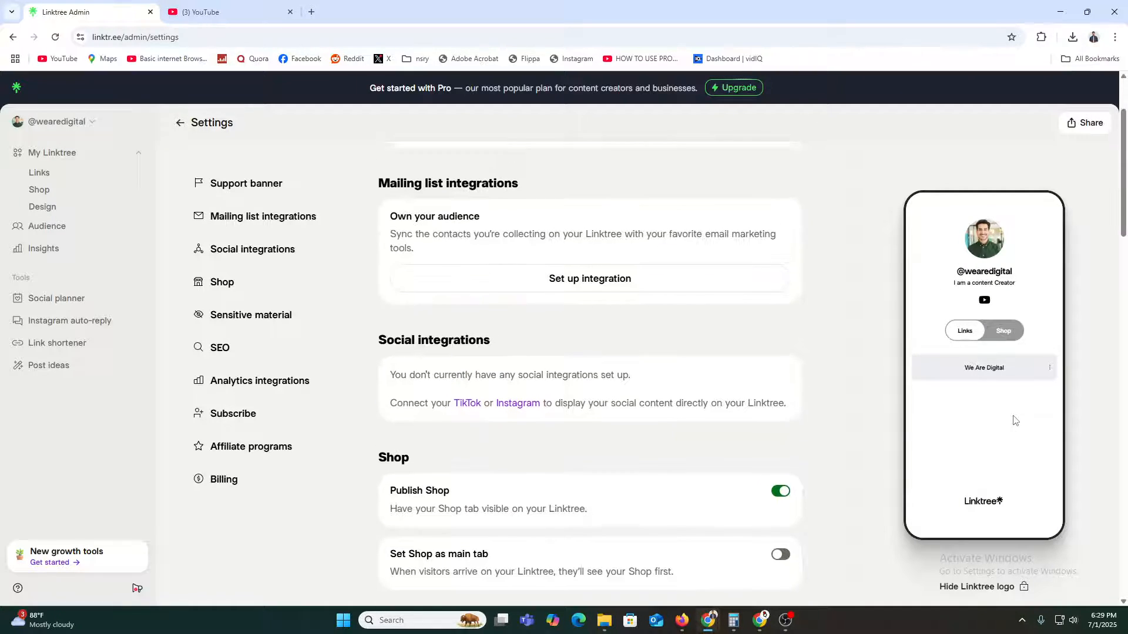
- Review the destinations for sharing the Linktree, such as Snapchat, Facebook and email, and copy its URL
left_click(1078, 121)
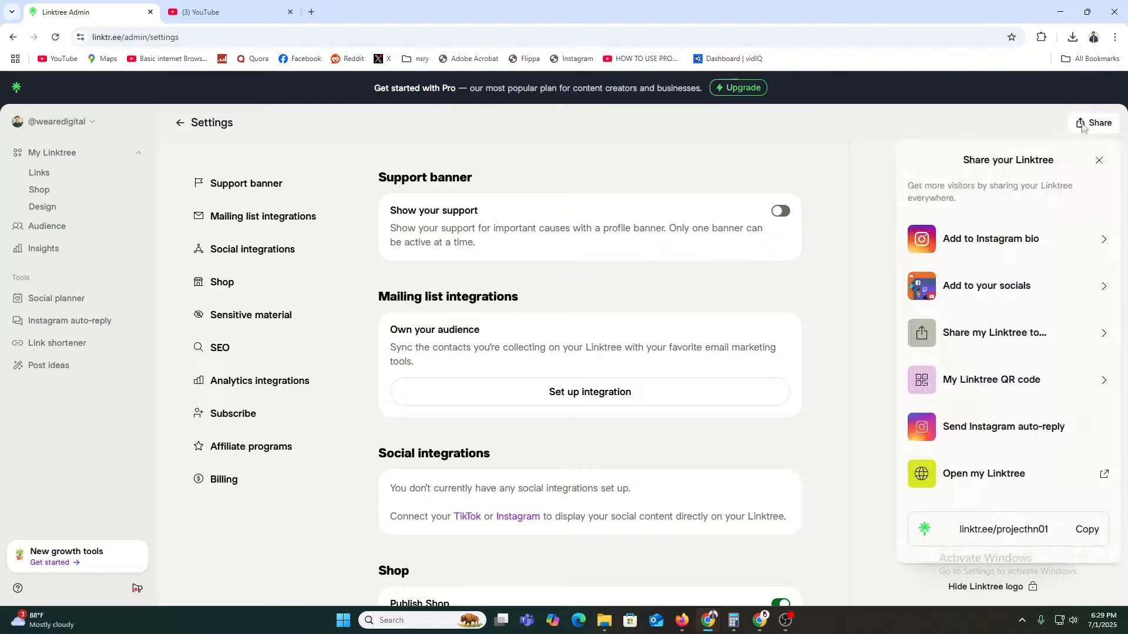
left_click(190, 132)
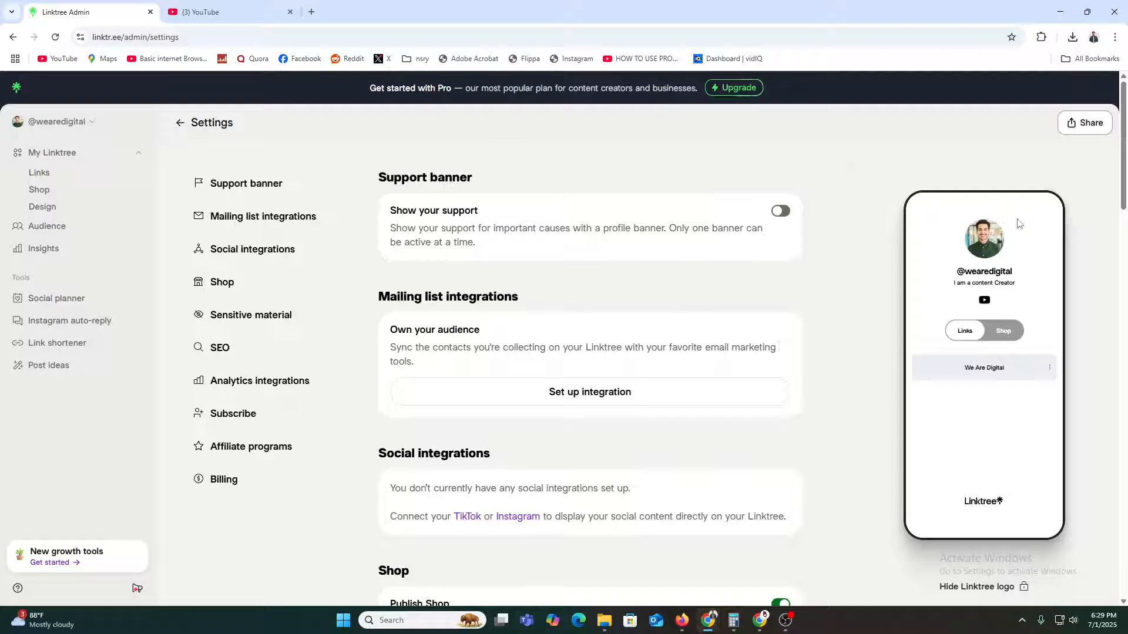
left_click(1092, 121)
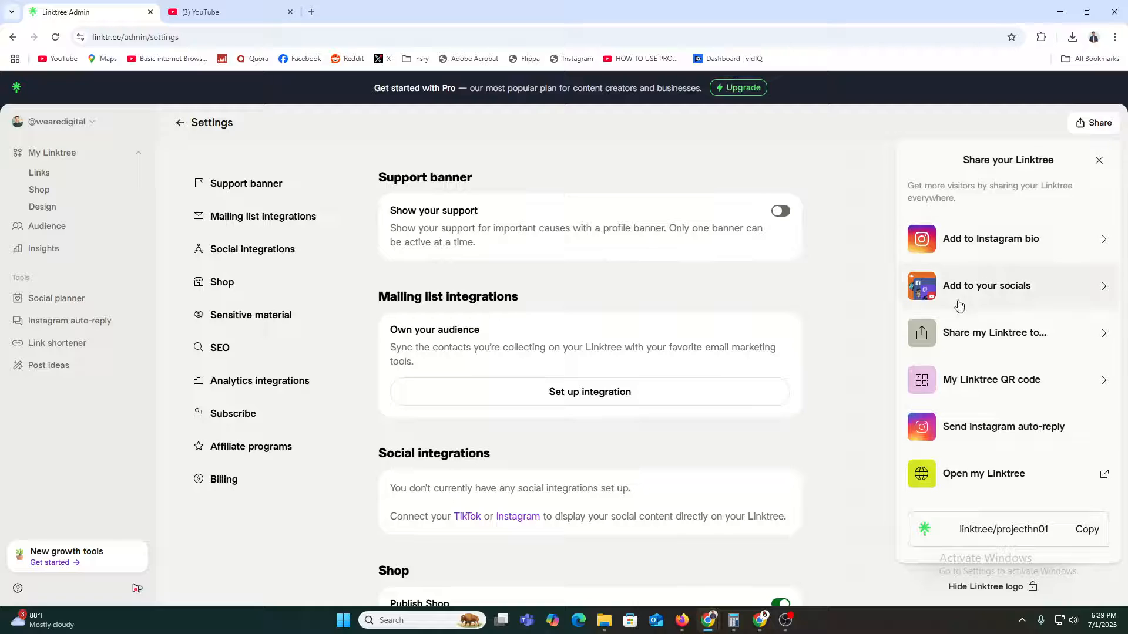
left_click(976, 347)
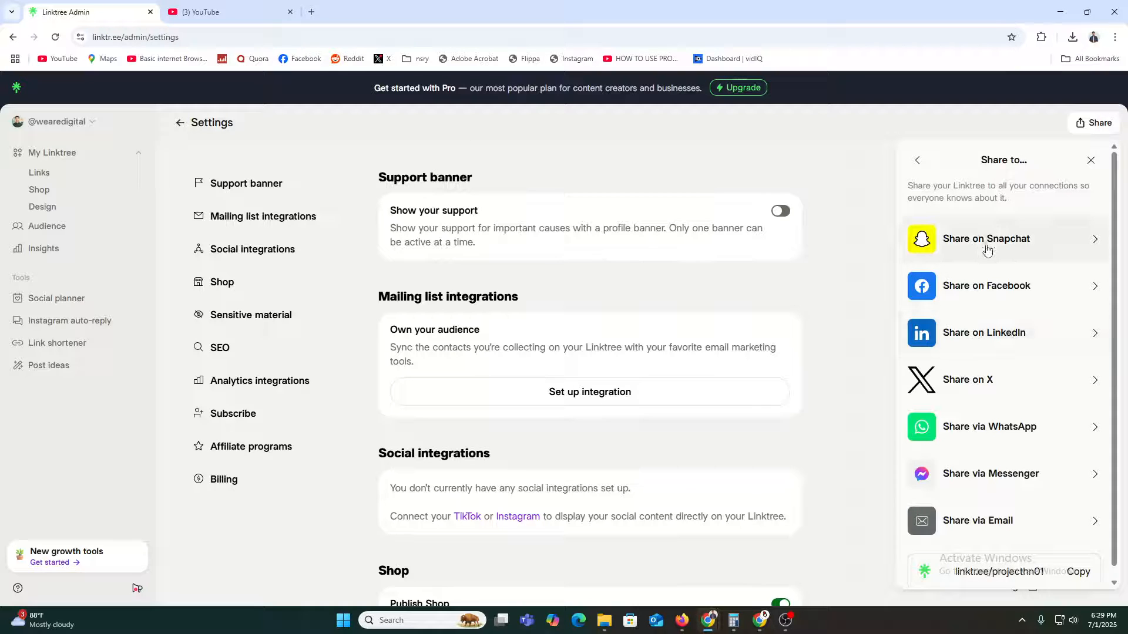
scroll(1016, 509, "down", 1)
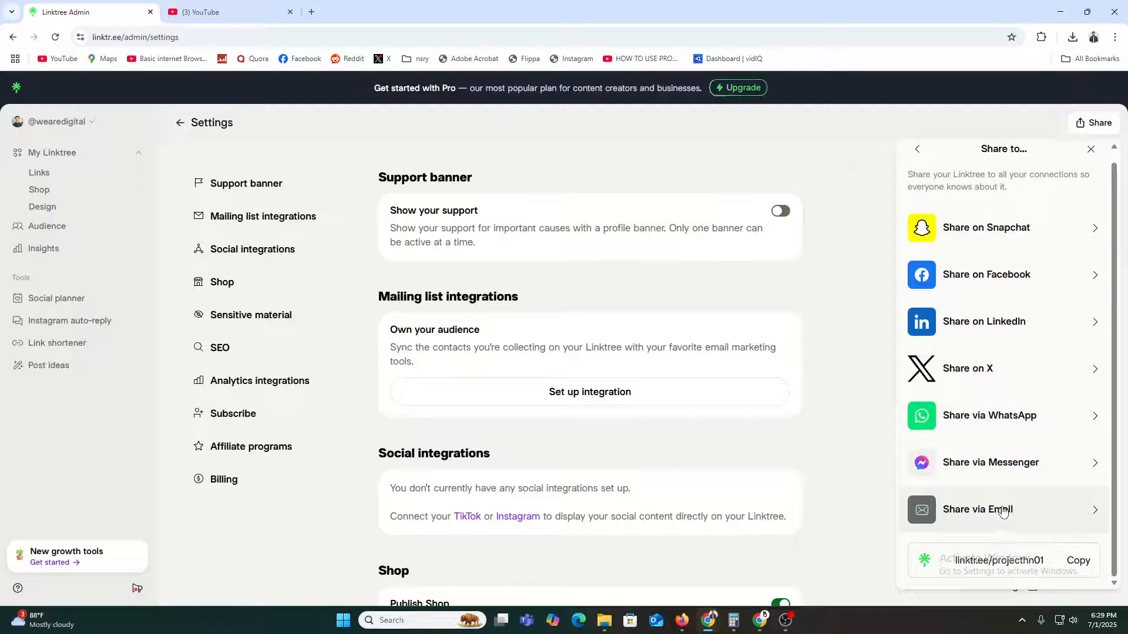
left_click(1079, 562)
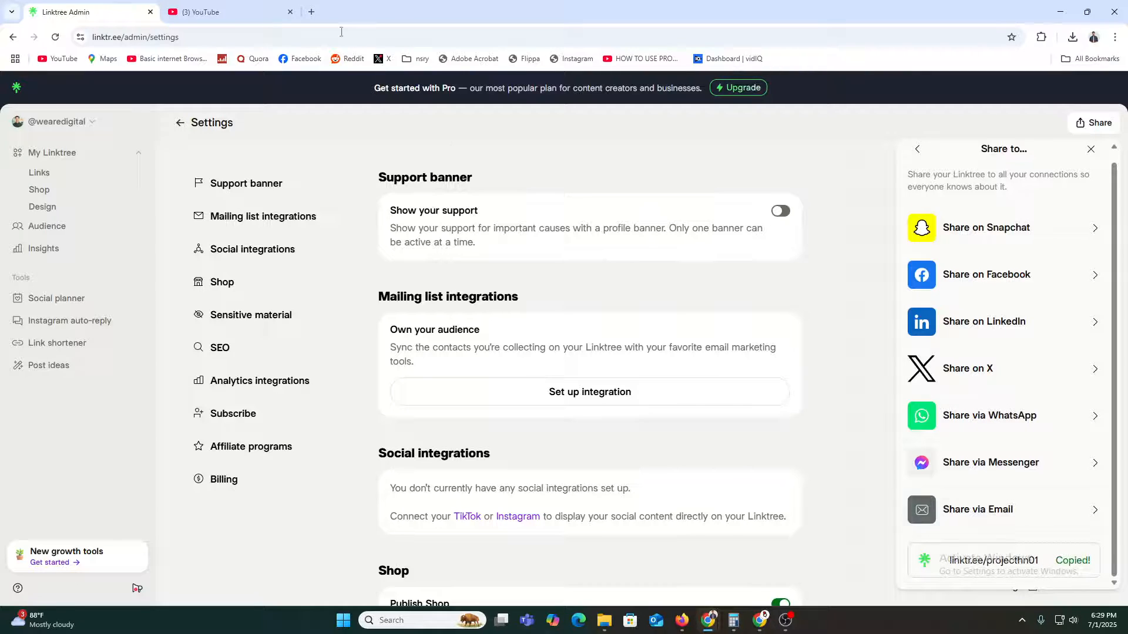
- Open the copied Linktree URL in a new browser tab to view the public page
left_click(311, 11)
key("ctrl+v")
key("Return")
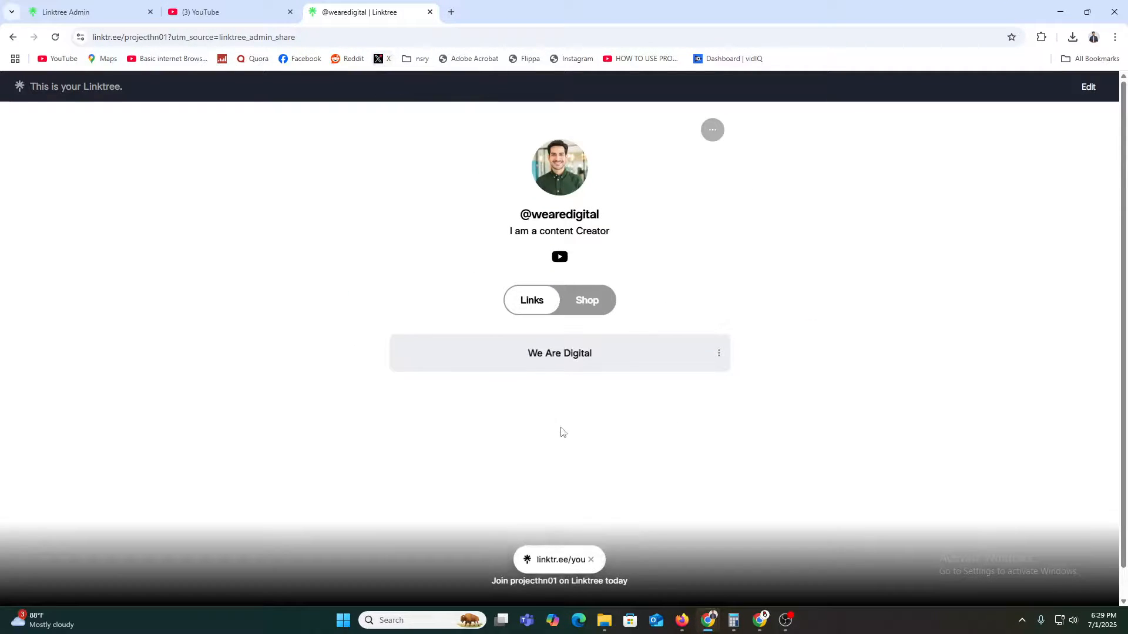
- Test the We Are Digital link on the public page, close the page it opens, and bring up the Linktree's sharing options
scroll(569, 421, "down", 1)
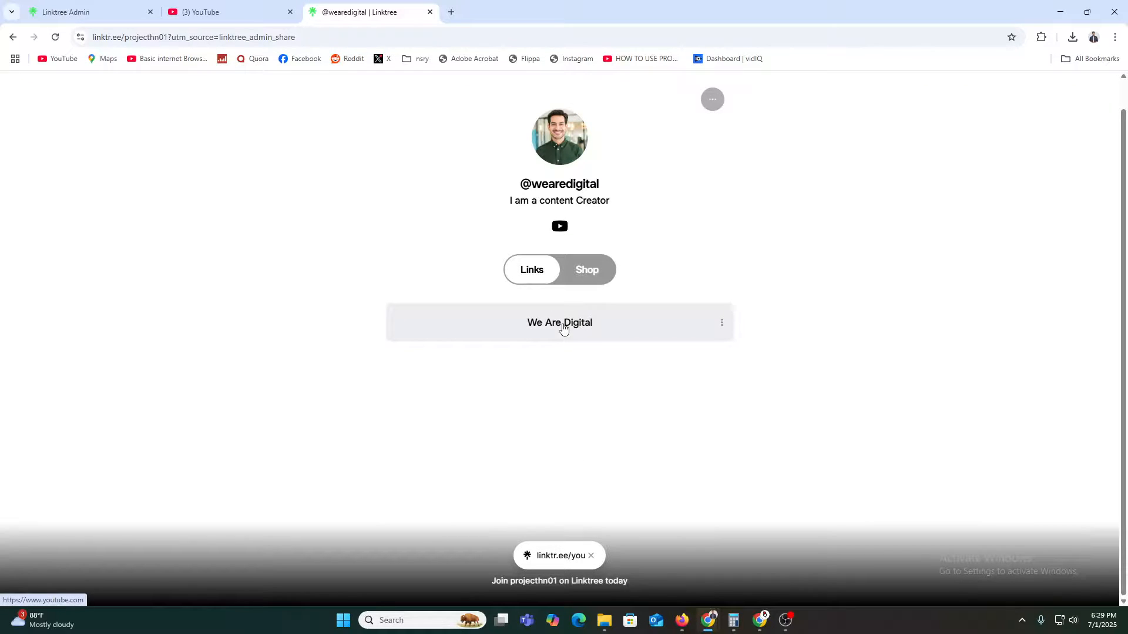
left_click(563, 326)
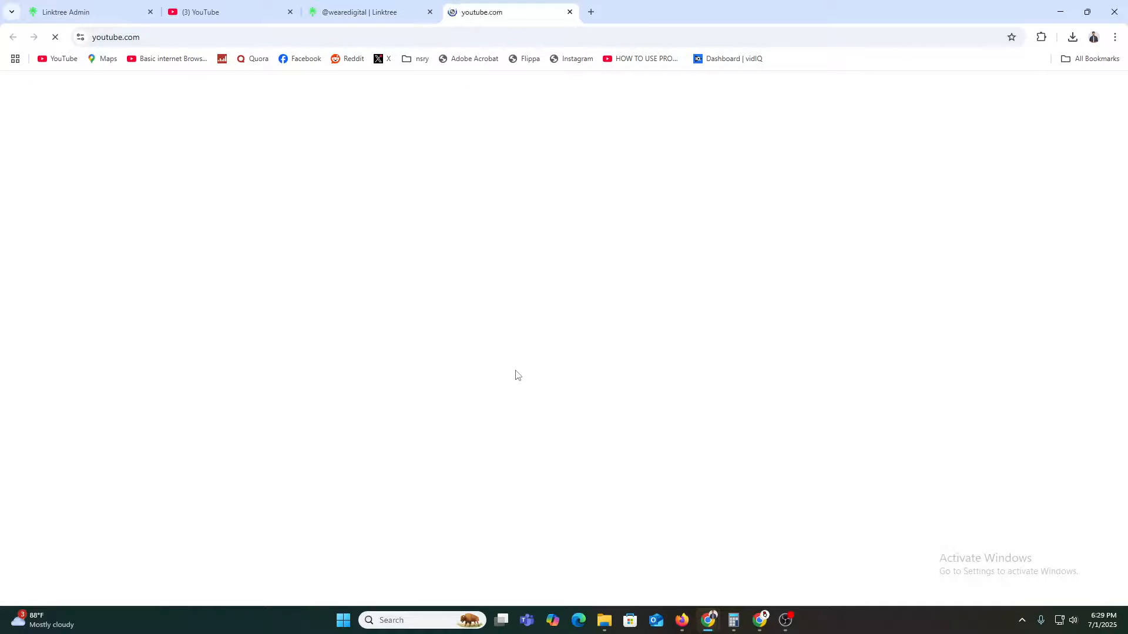
left_click(569, 12)
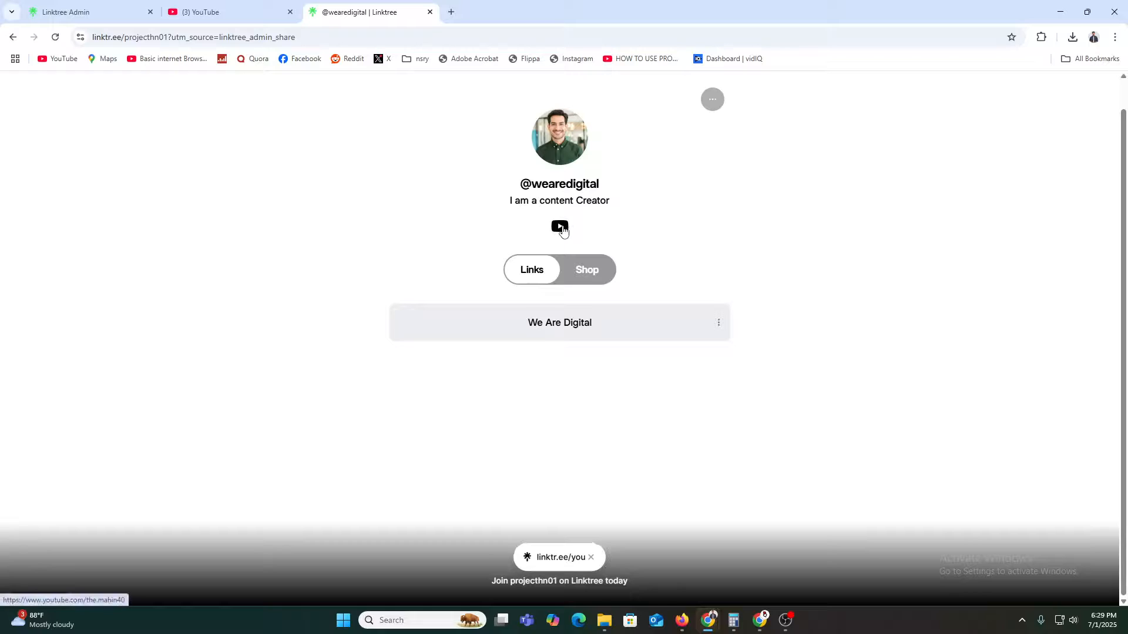
left_click(718, 101)
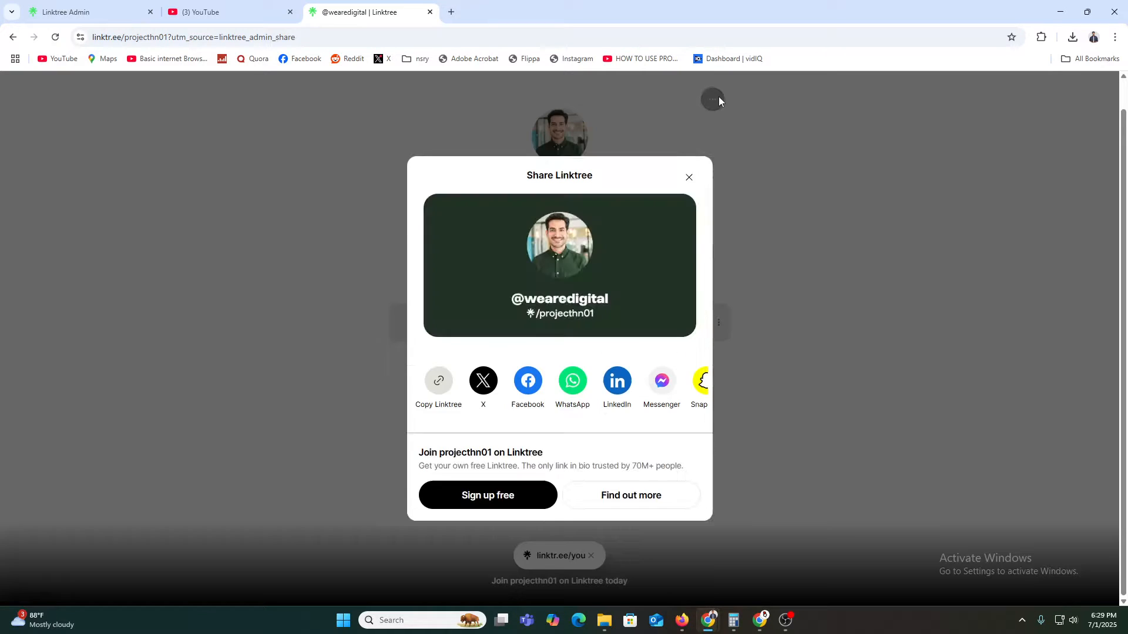